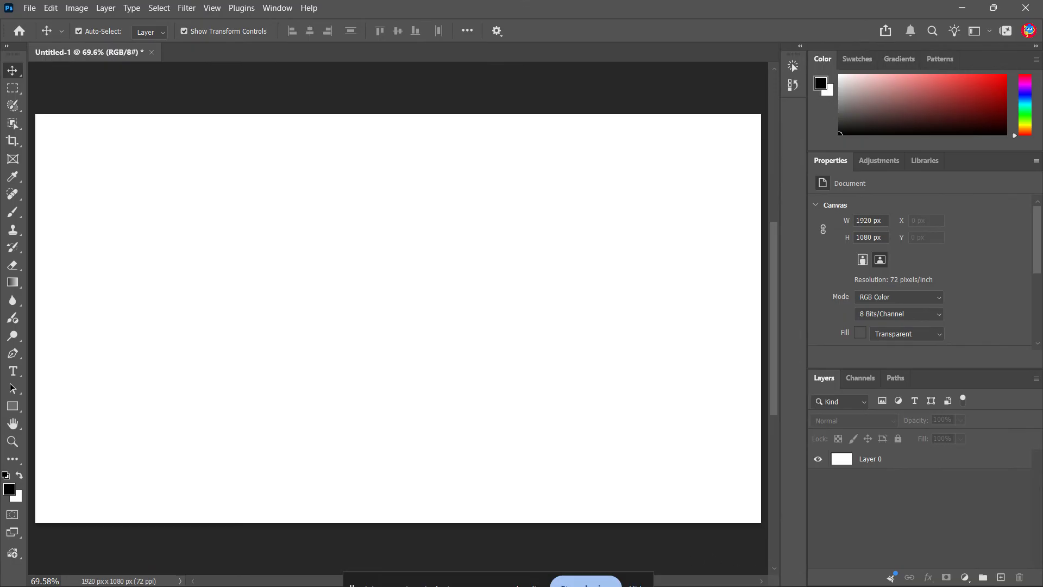
- Switch to File Explorer and inspect the watermarked and source folders and the ninja.png logo in the Music folder
key(super)
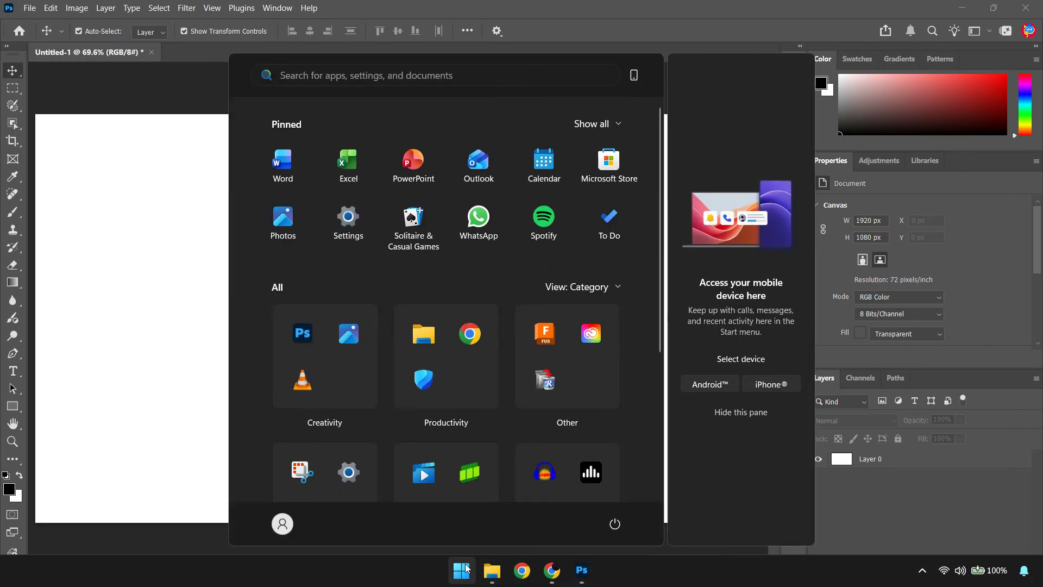
click(493, 572)
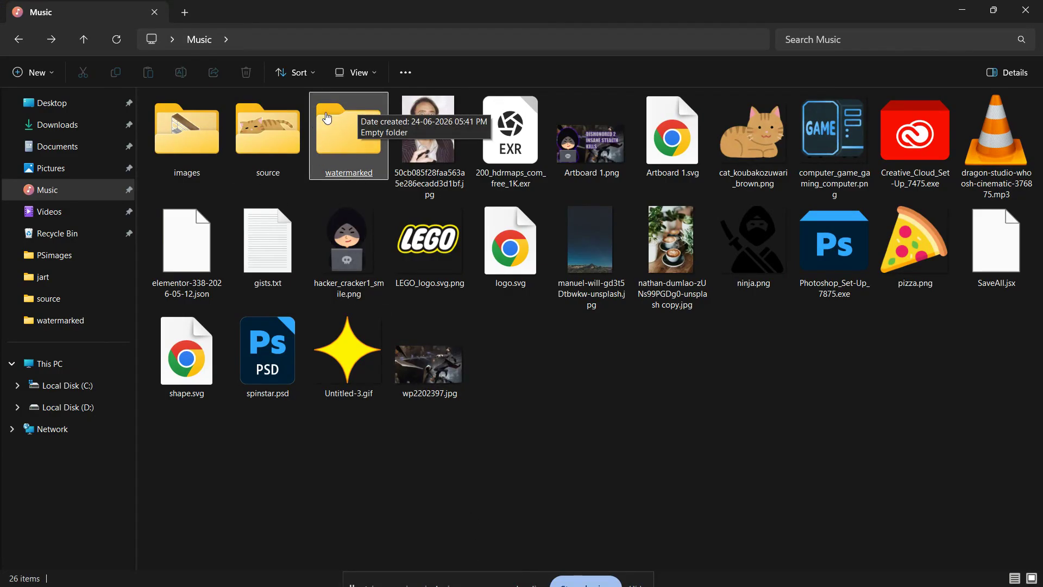
double_click(361, 158)
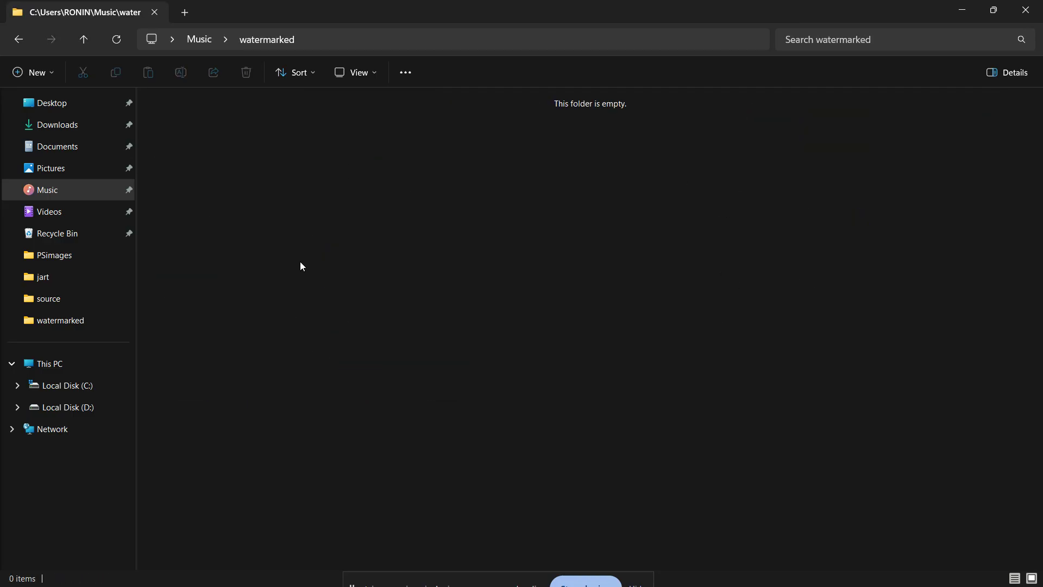
click(19, 39)
double_click(282, 164)
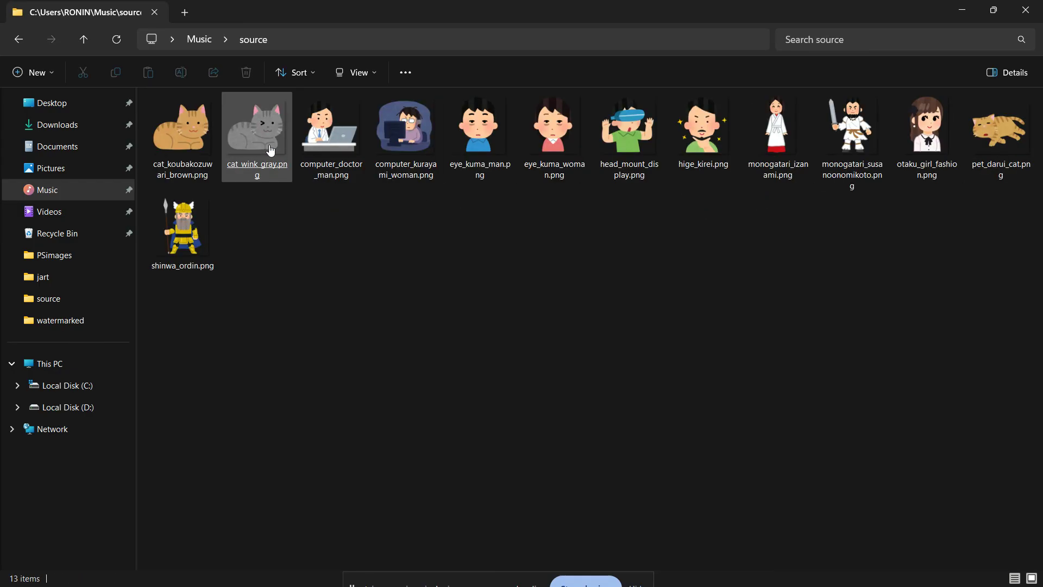
click(18, 39)
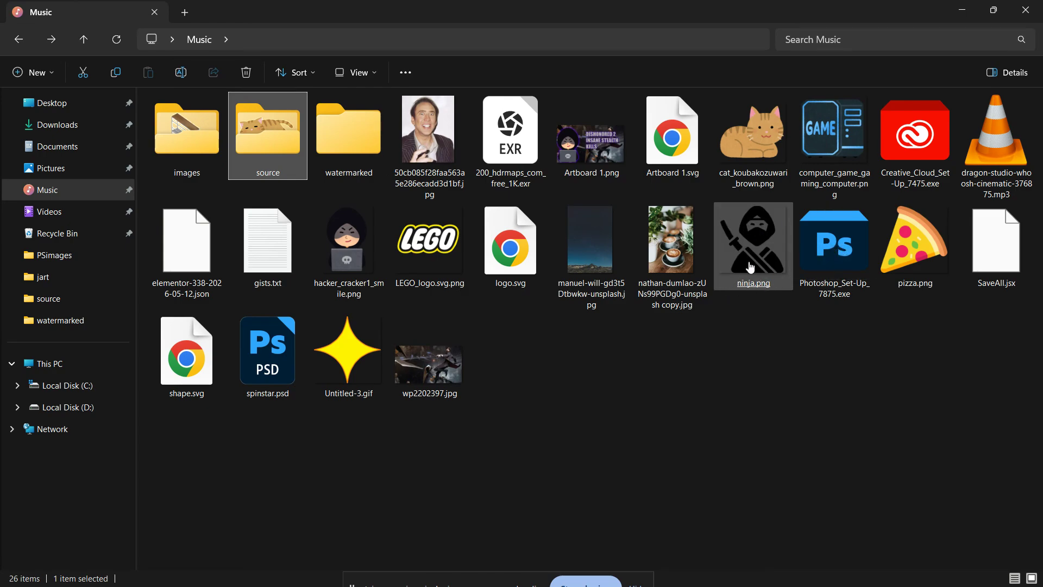
click(767, 269)
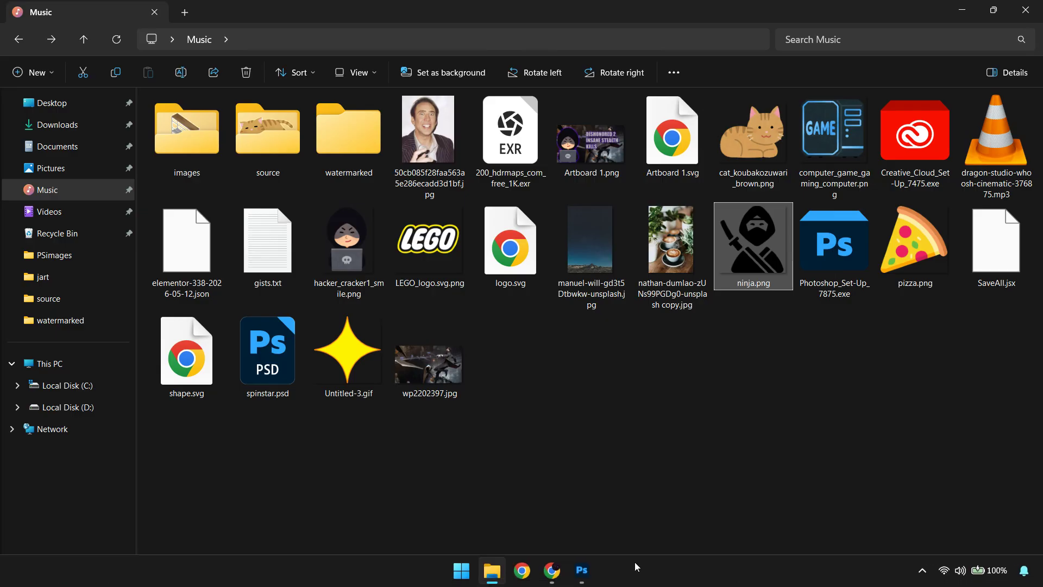
- Return to Photoshop, create a new action named "addlogo" and start recording it
click(581, 569)
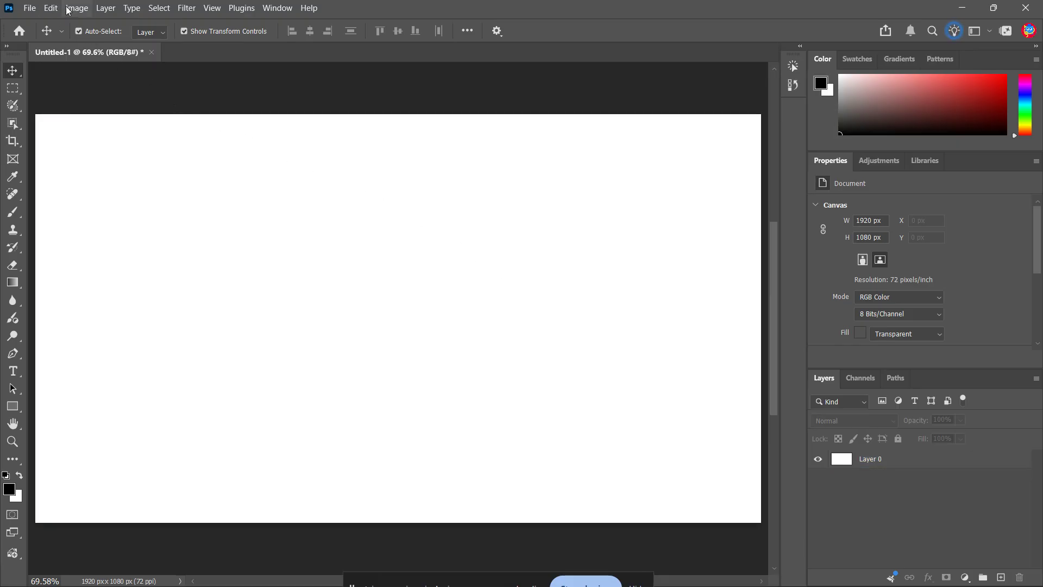
click(277, 8)
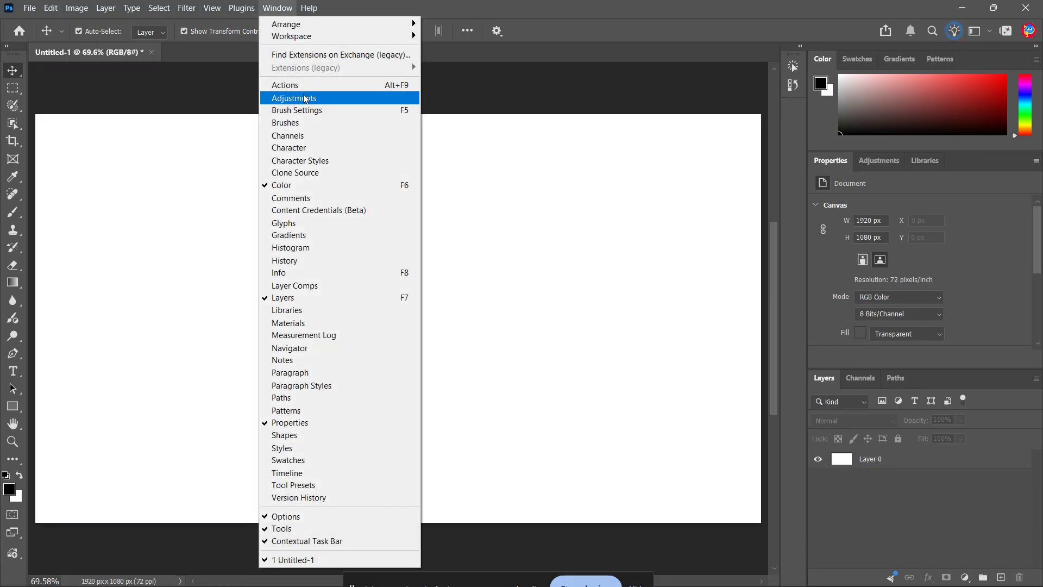
click(373, 85)
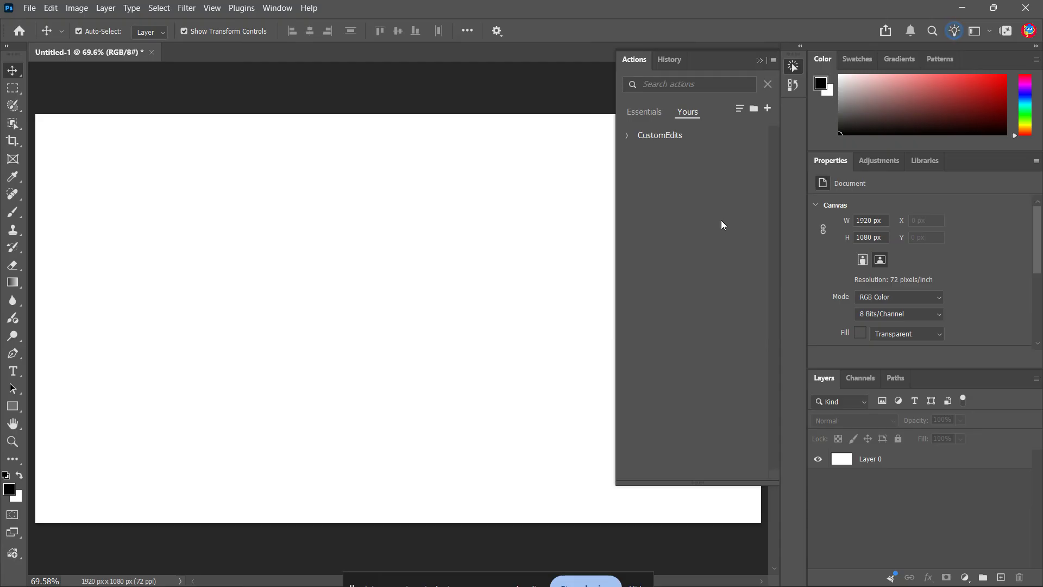
click(767, 109)
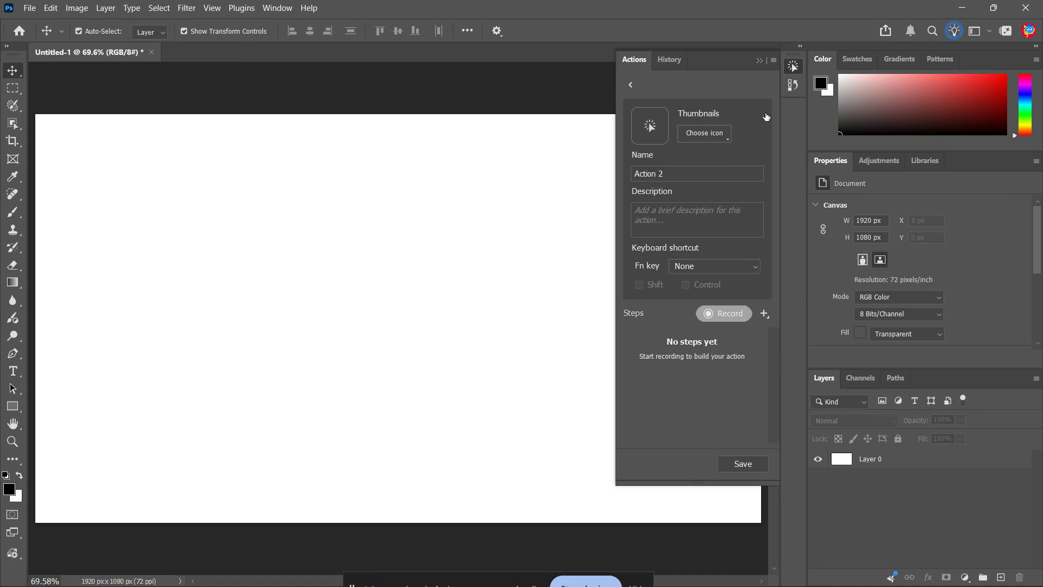
click(688, 173)
text(a)
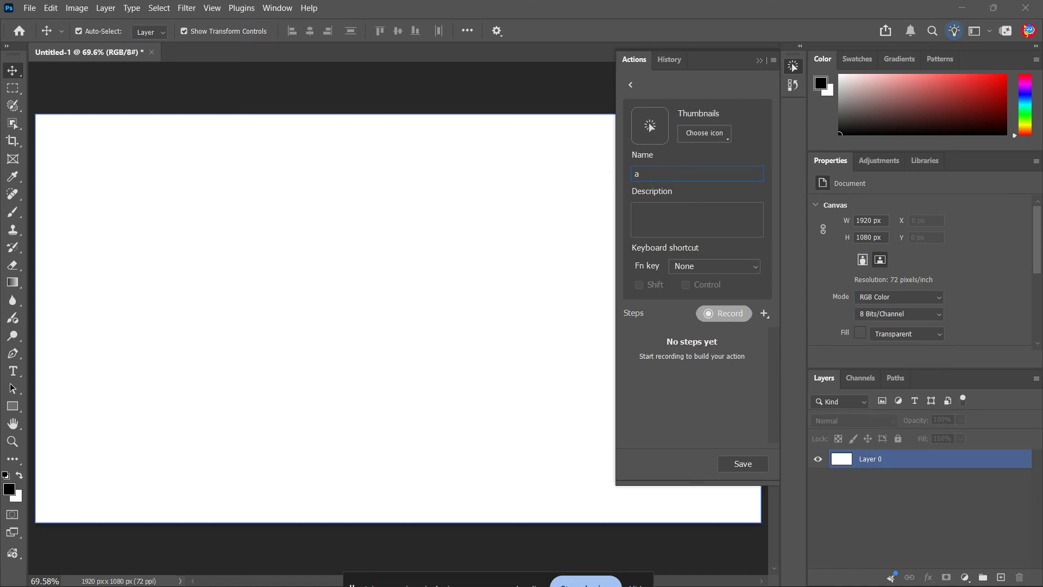
text(ddlogo)
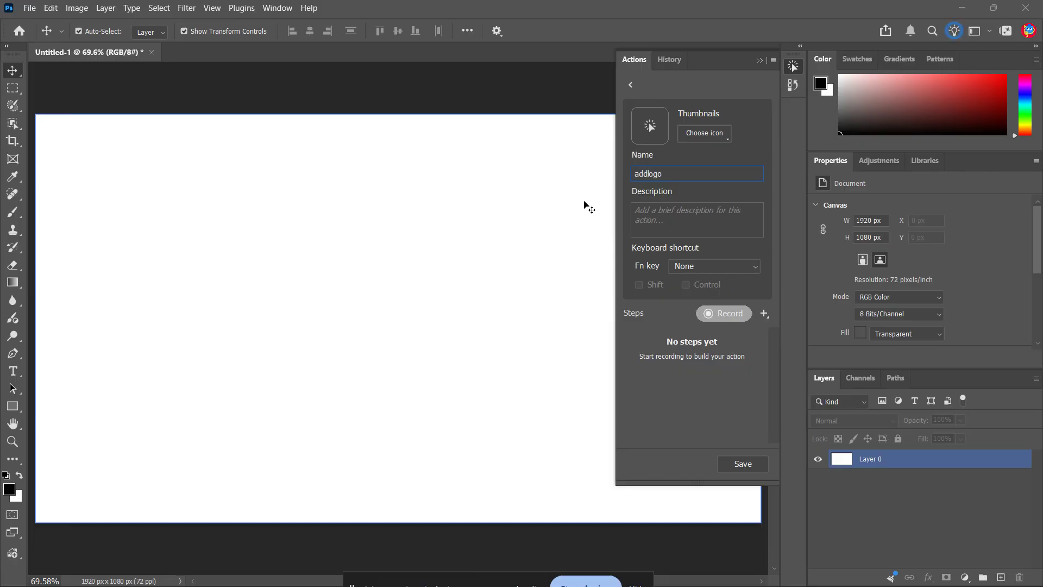
click(715, 315)
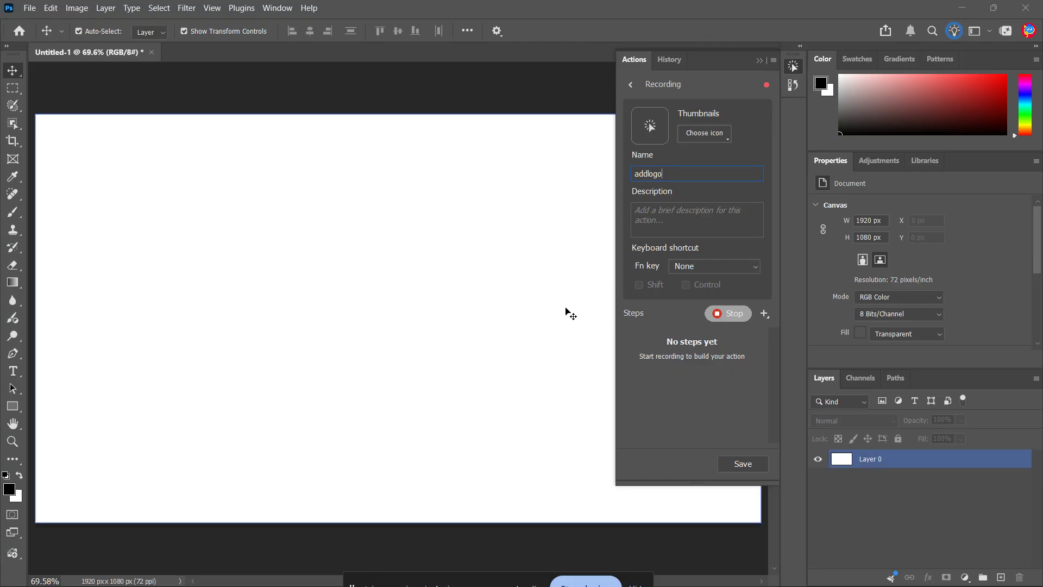
- Open cat_koubakozuwari_brown.png from the source folder inside Music
click(30, 8)
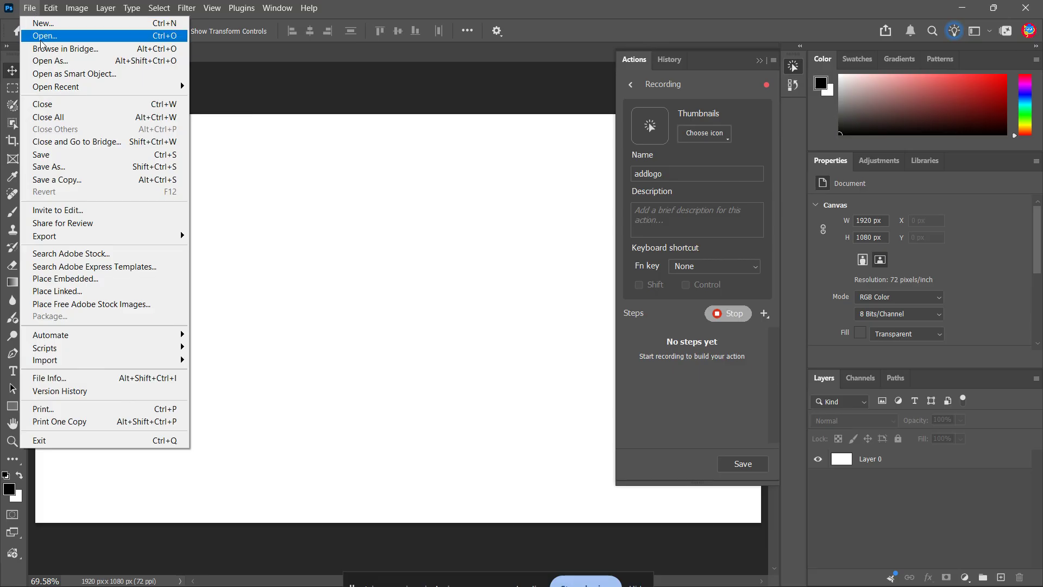
click(32, 31)
click(253, 149)
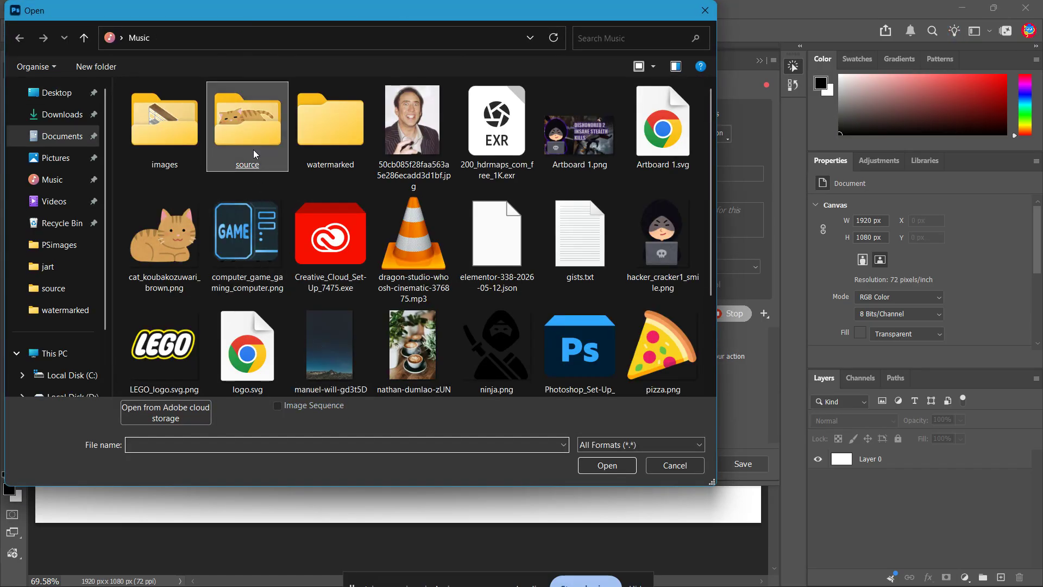
click(171, 144)
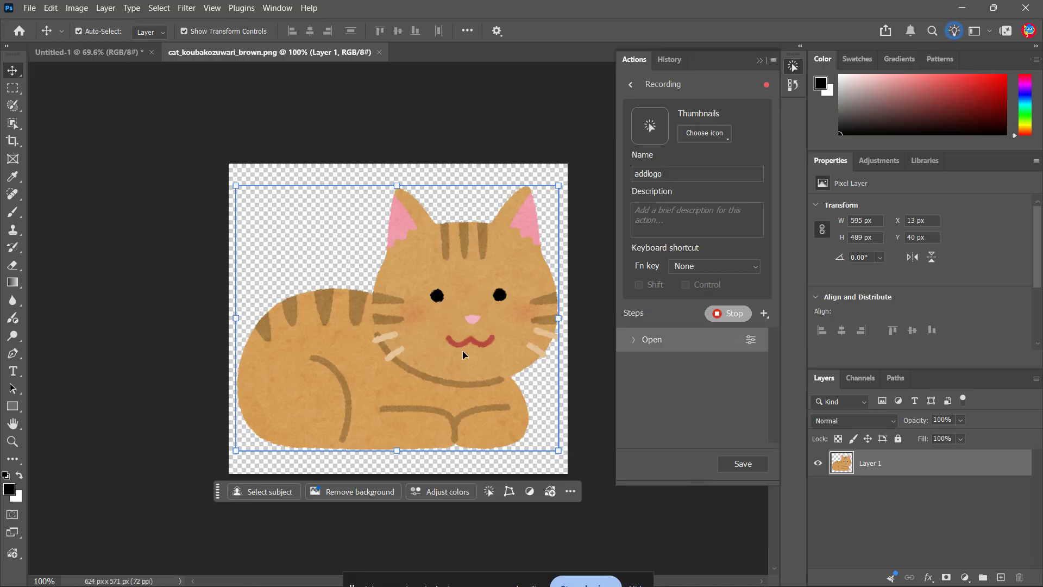
- Place ninja.png from the Music folder as an embedded object, scaled to about 29% in the lower-right corner of the cat image
click(29, 8)
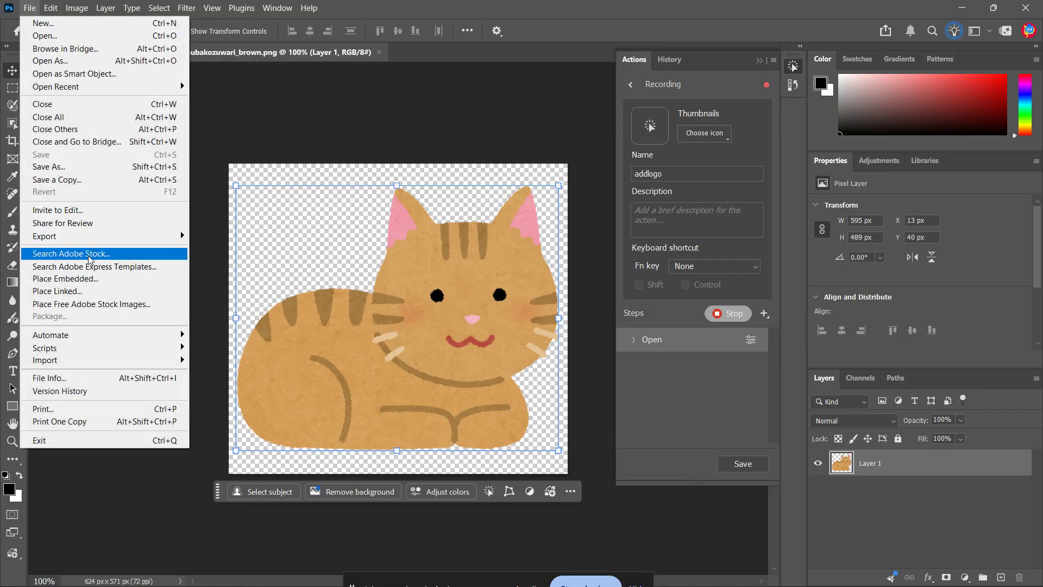
click(96, 279)
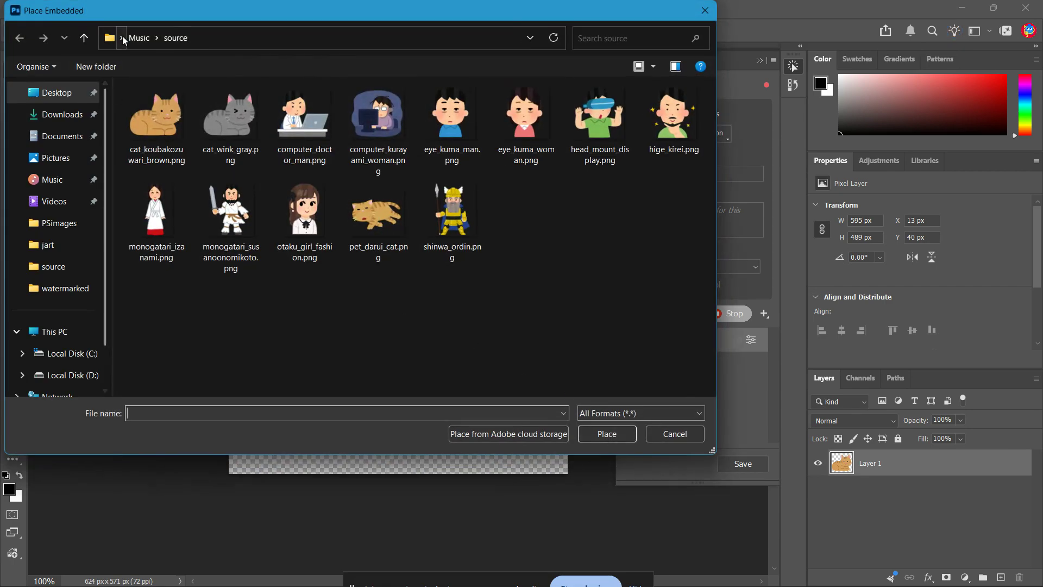
click(139, 37)
double_click(502, 345)
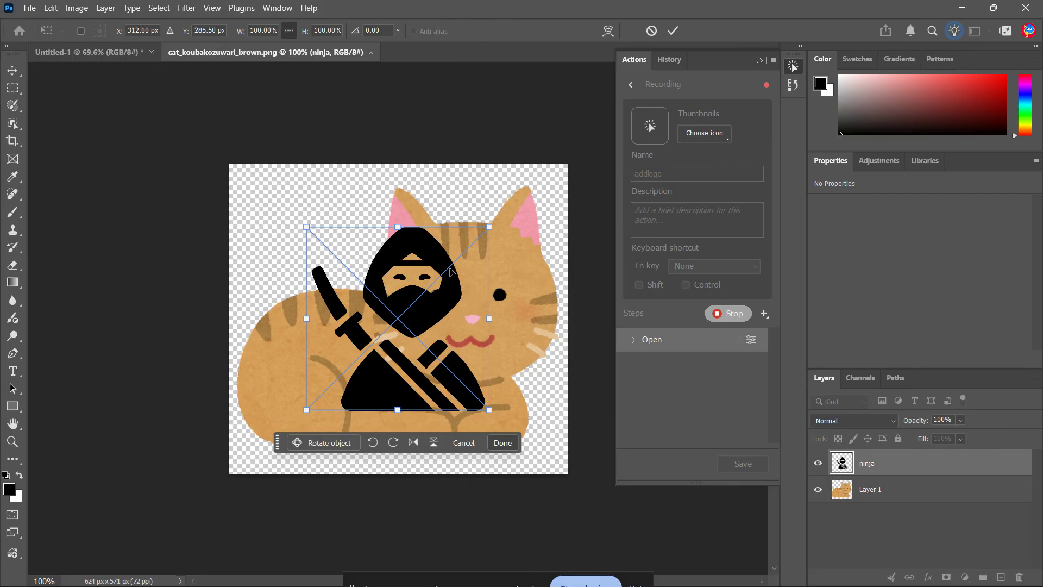
drag(389, 314, 472, 384)
drag(383, 290, 540, 449)
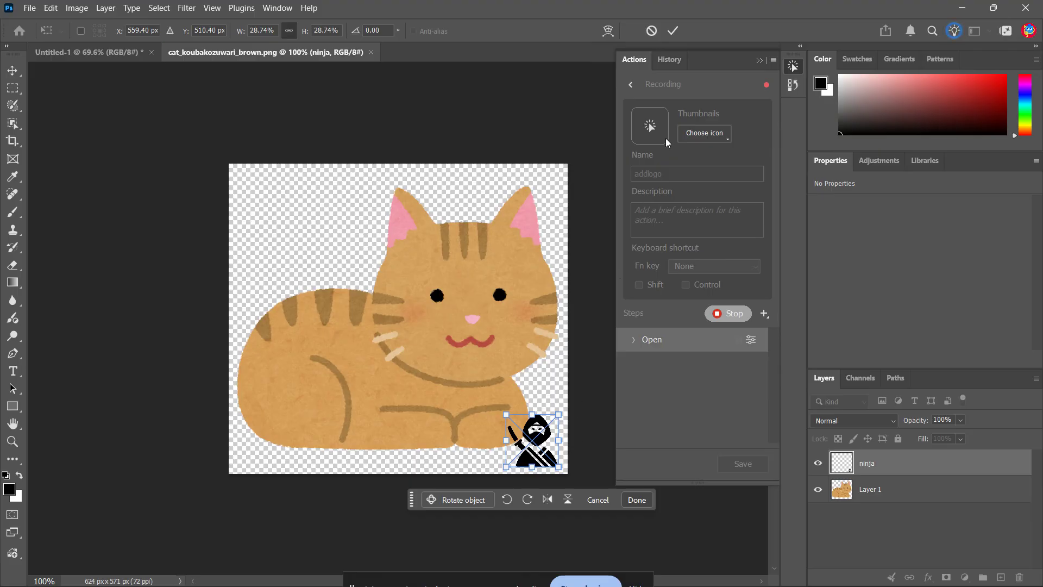
click(677, 34)
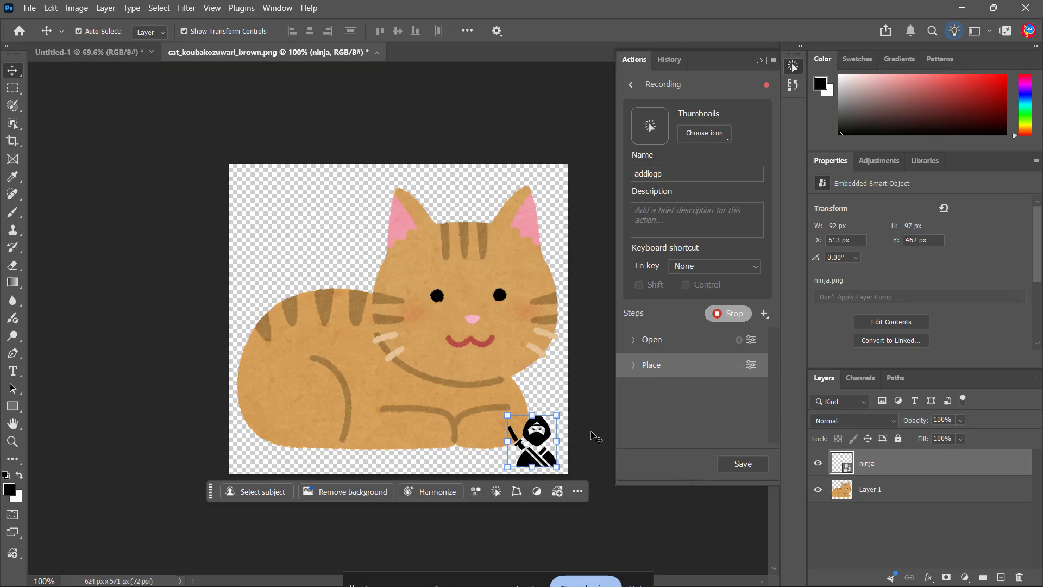
- Save a JPEG copy of the cat image as "cat_koubakozuwari_brown copy.jpg" in the watermarked folder, accepting quality 8
click(32, 9)
click(41, 12)
click(33, 9)
click(102, 181)
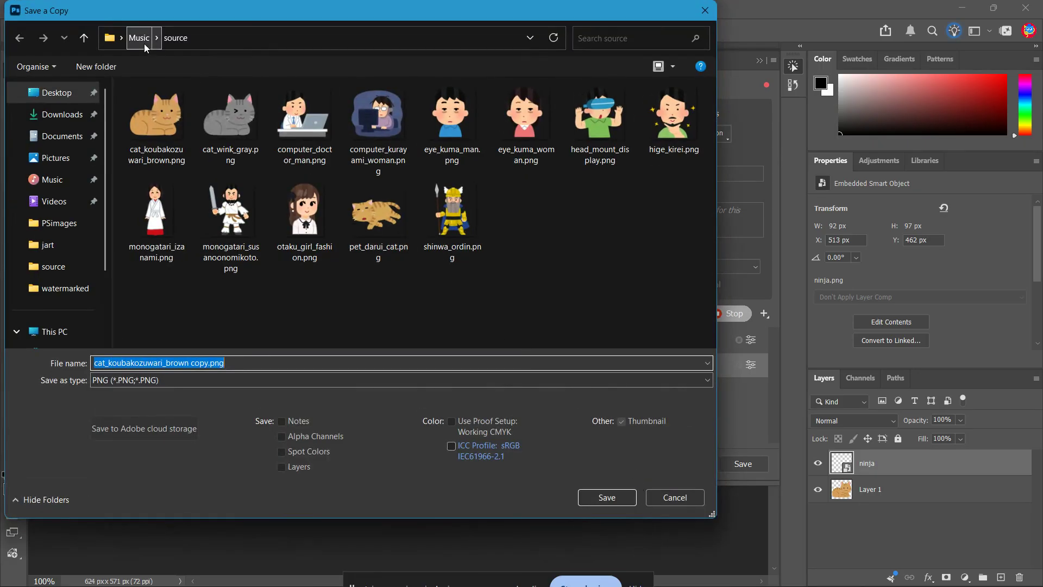
click(139, 38)
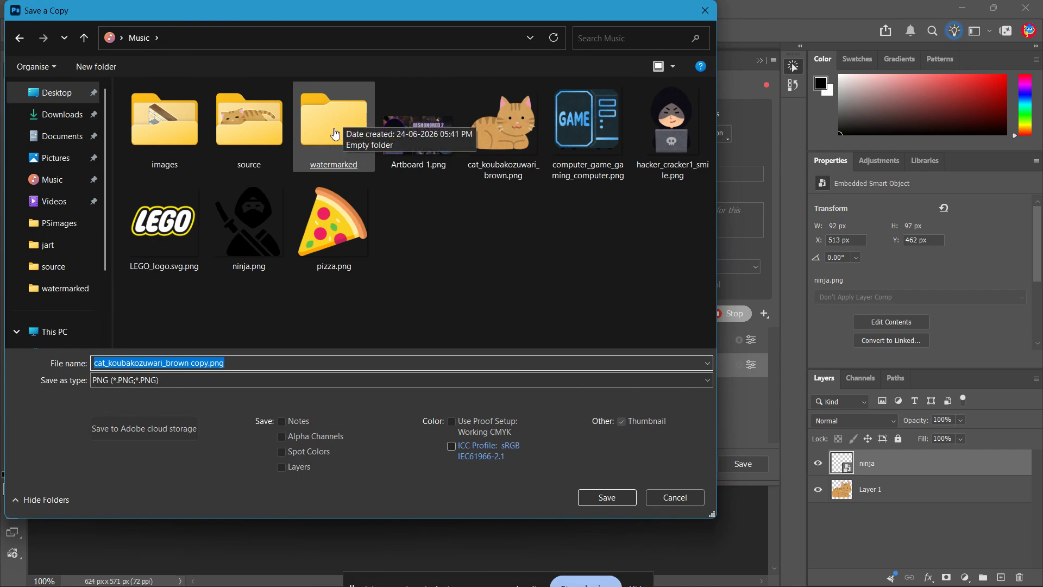
click(211, 386)
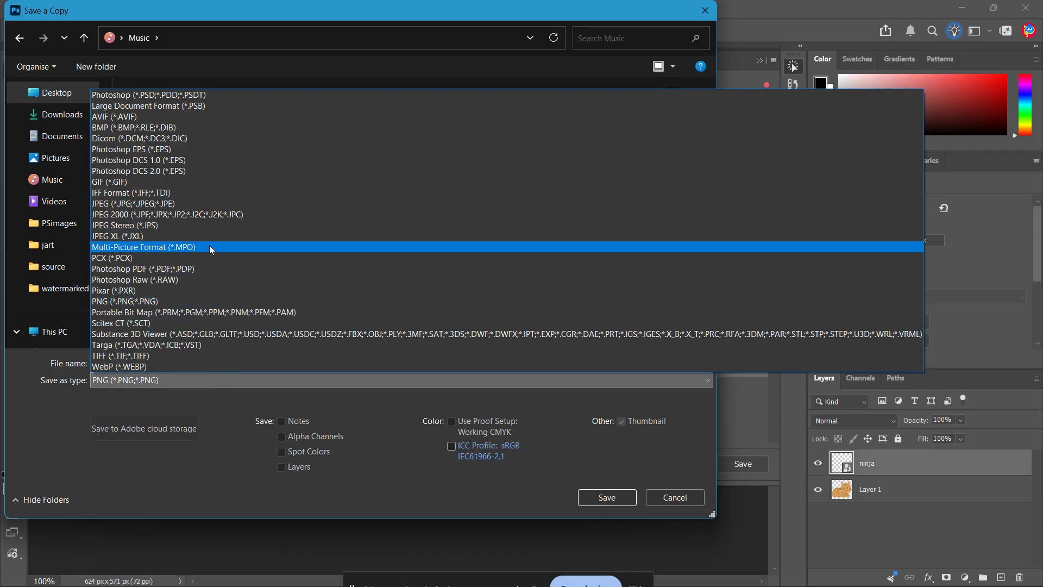
click(218, 201)
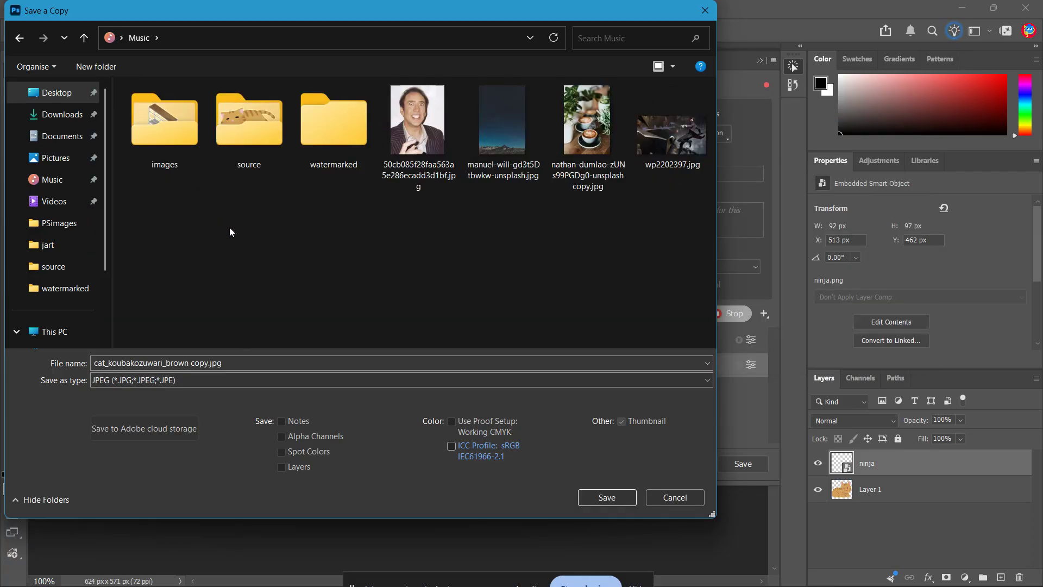
double_click(337, 152)
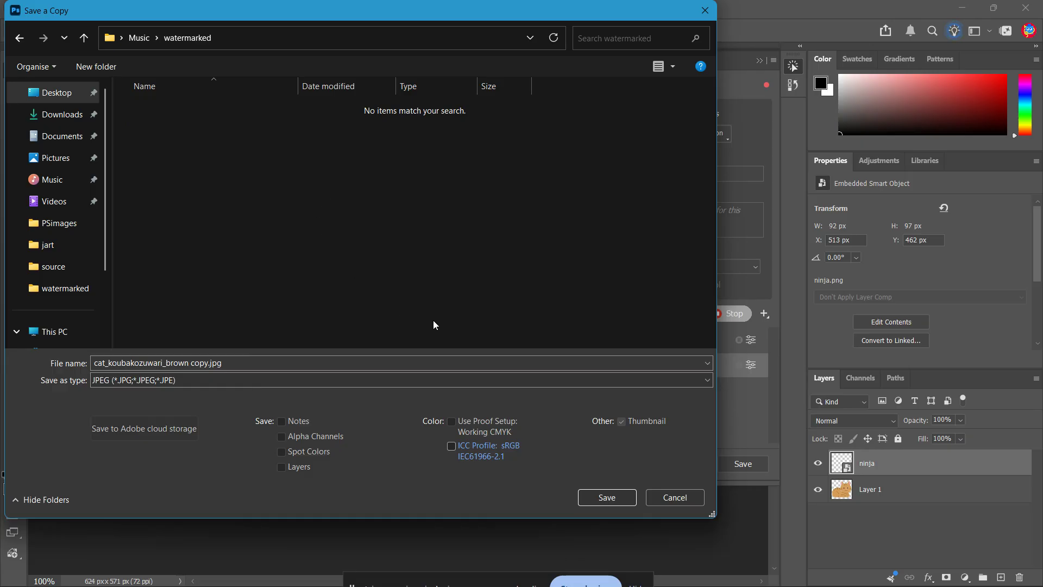
click(614, 499)
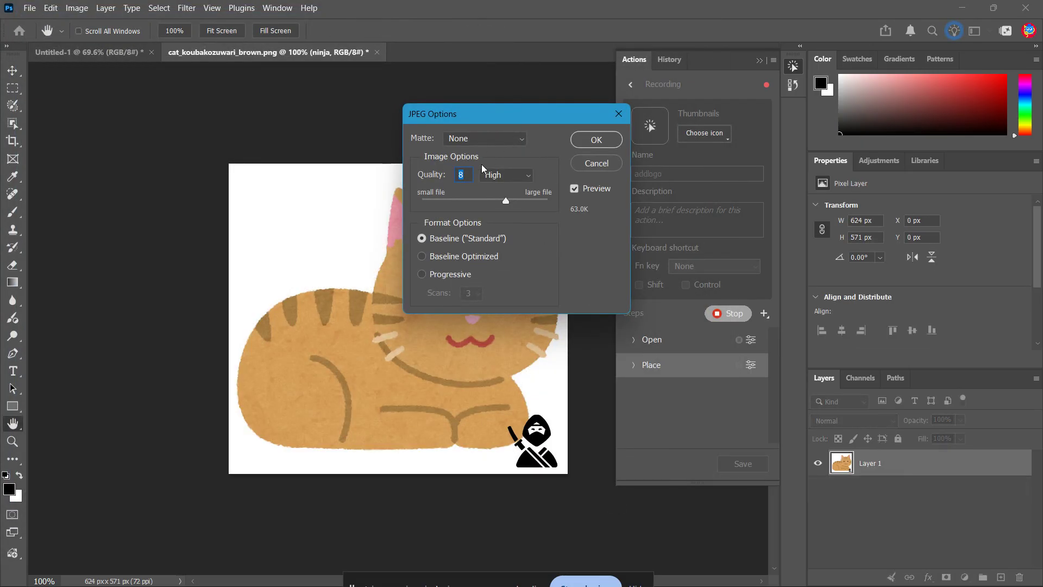
click(588, 142)
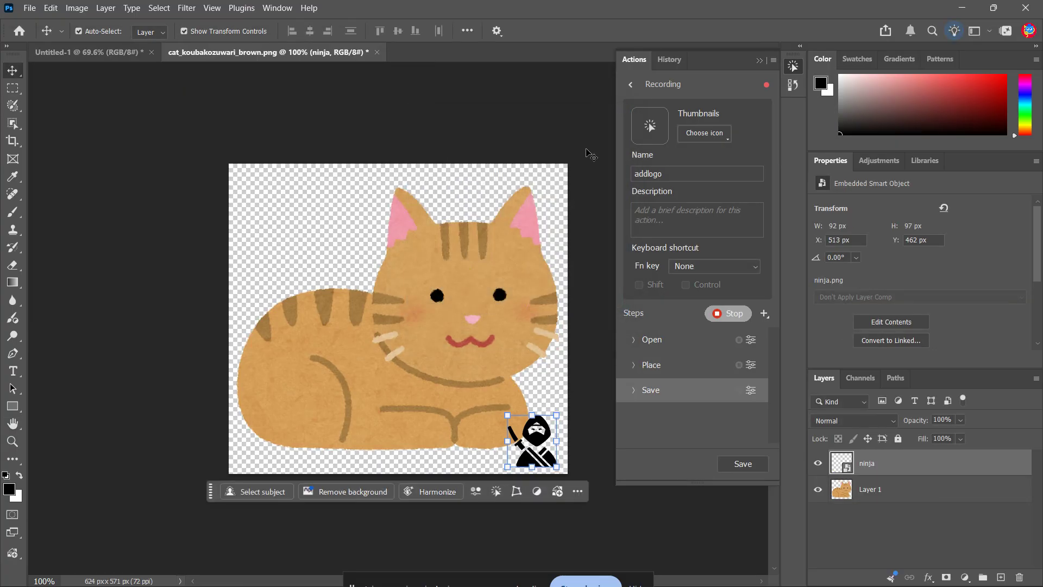
click(31, 9)
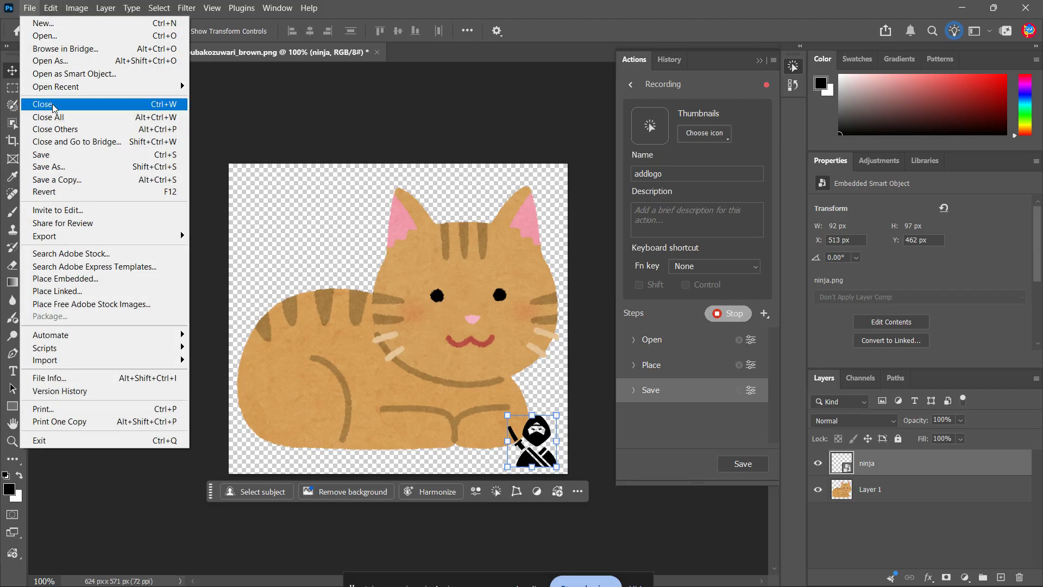
click(52, 104)
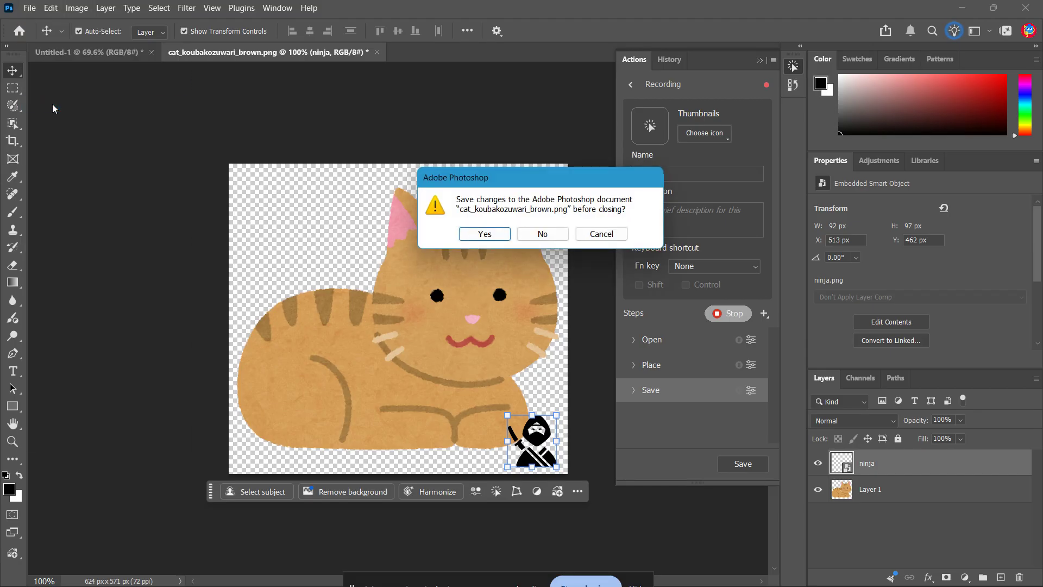
click(484, 234)
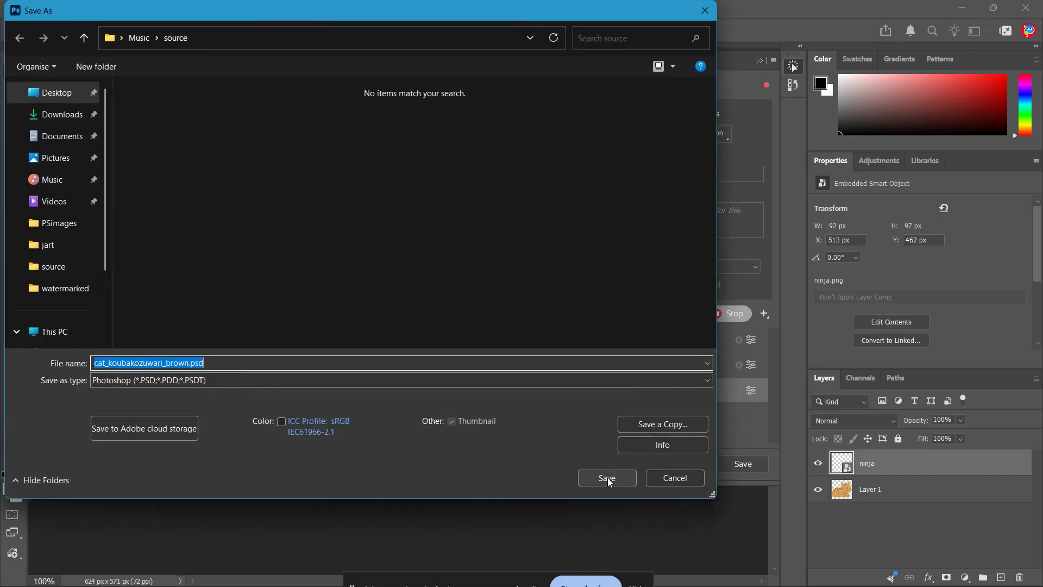
click(679, 478)
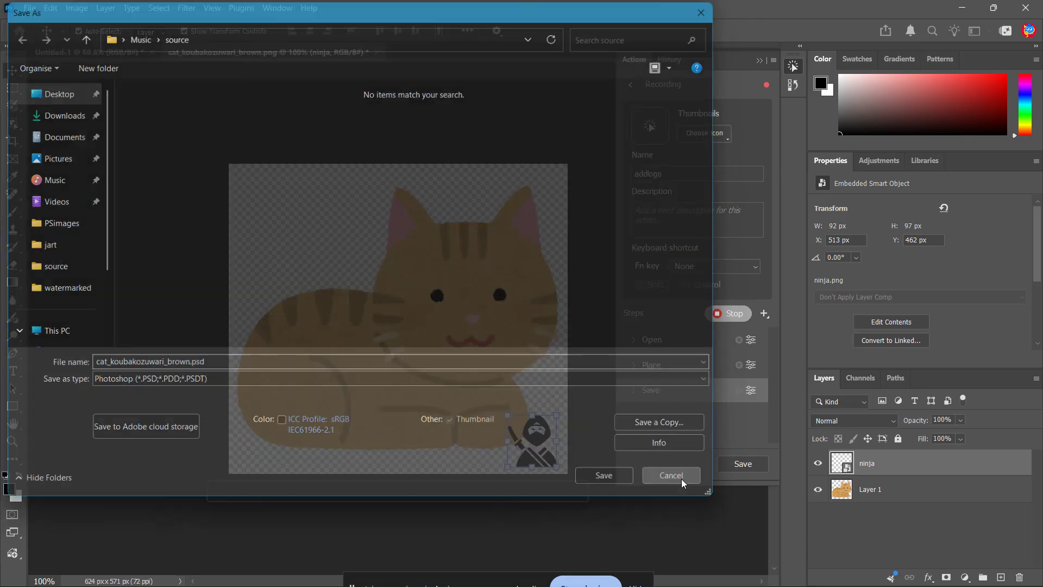
- Close the cat document without saving its changes and stop recording the action
click(30, 8)
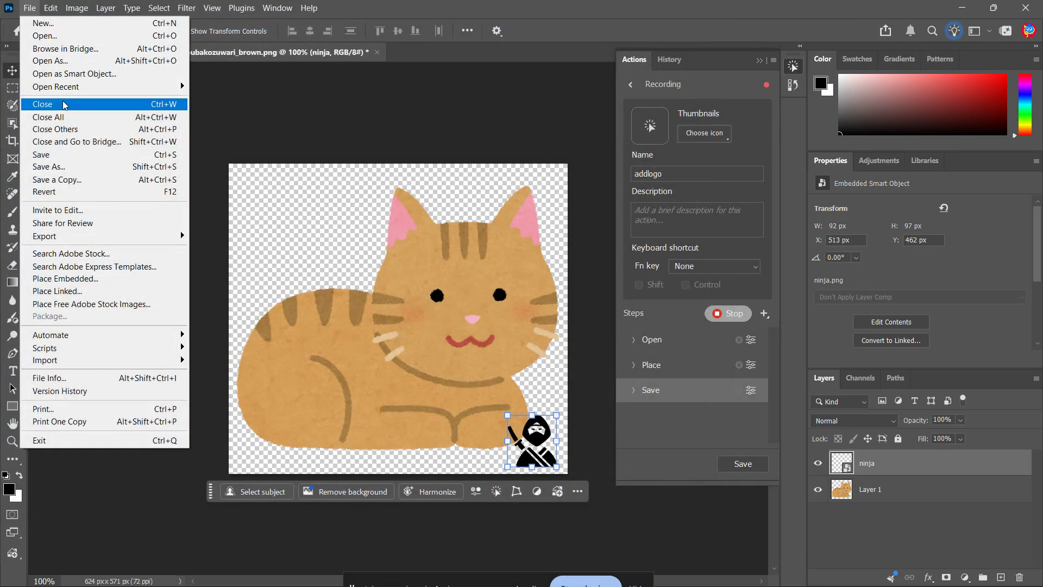
click(46, 102)
click(535, 234)
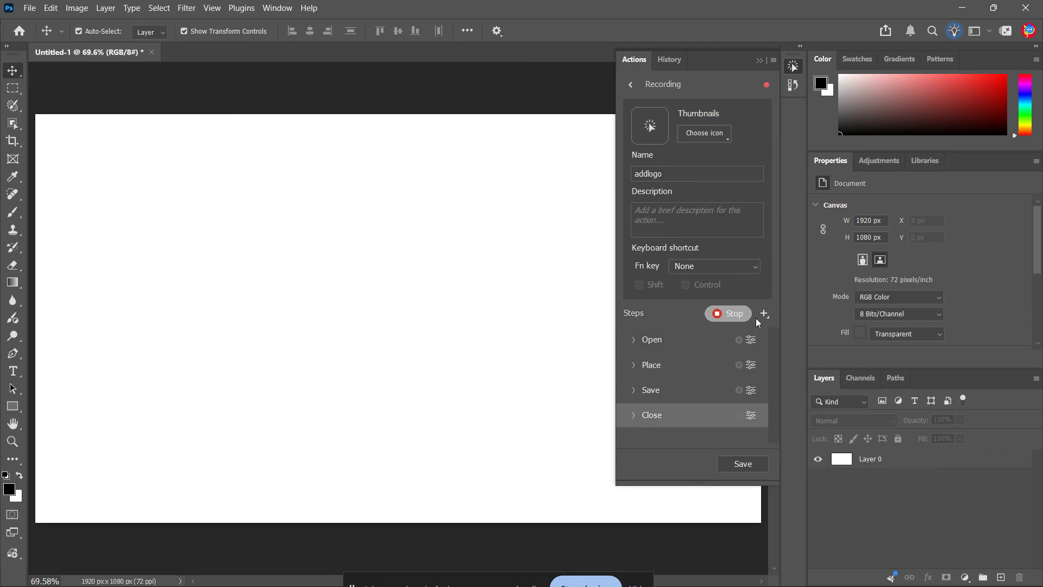
click(720, 314)
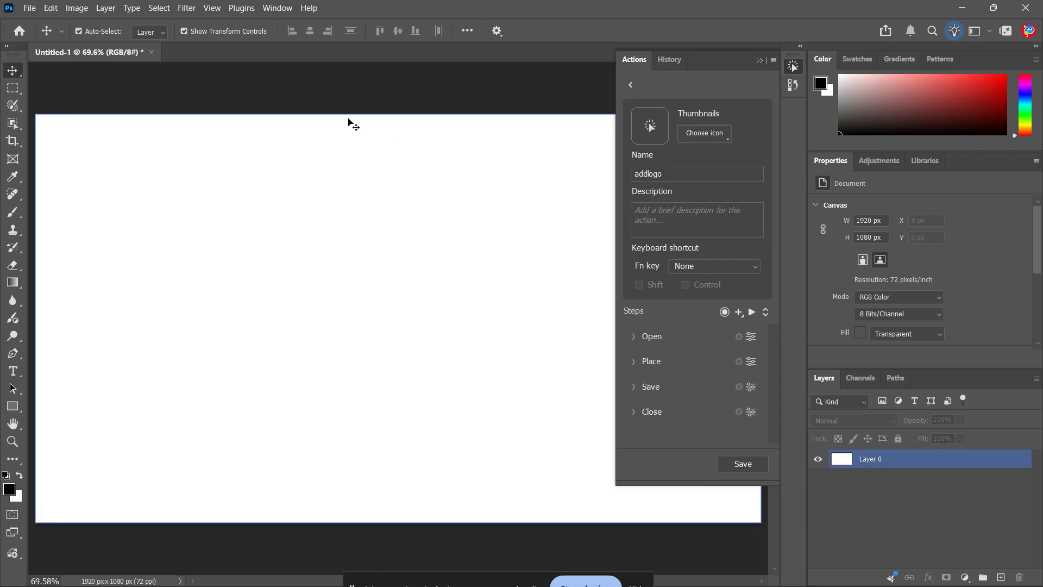
- Start a Batch automation that plays the addlogo action, leaving the action set as it is
click(29, 7)
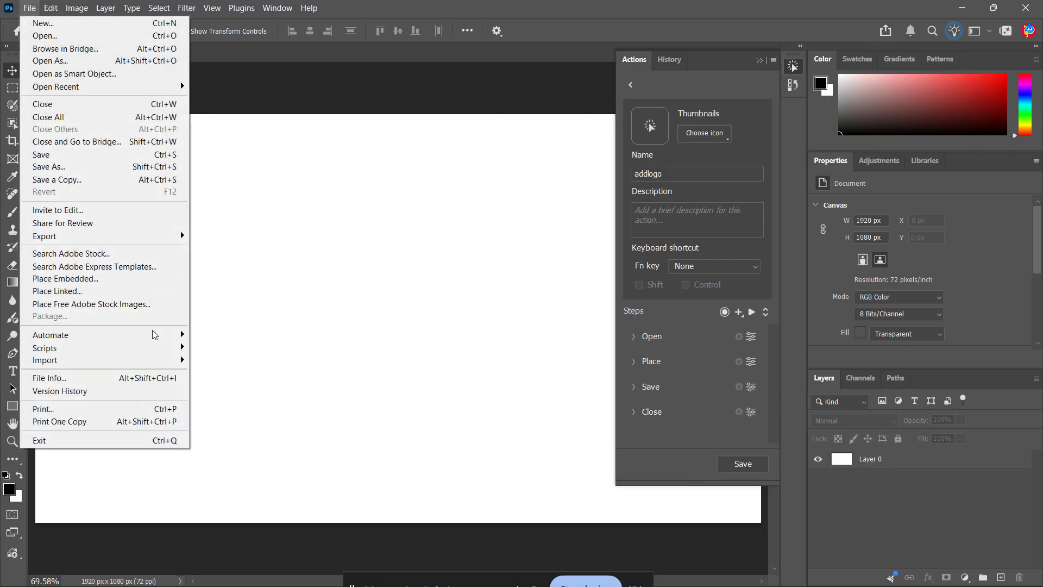
mouse_move(163, 334)
click(202, 334)
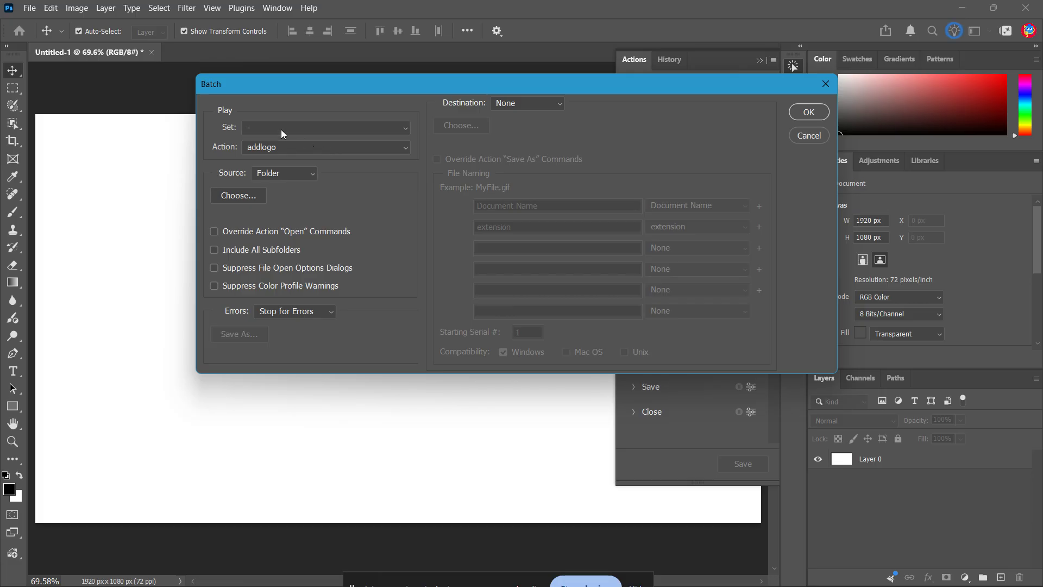
click(374, 132)
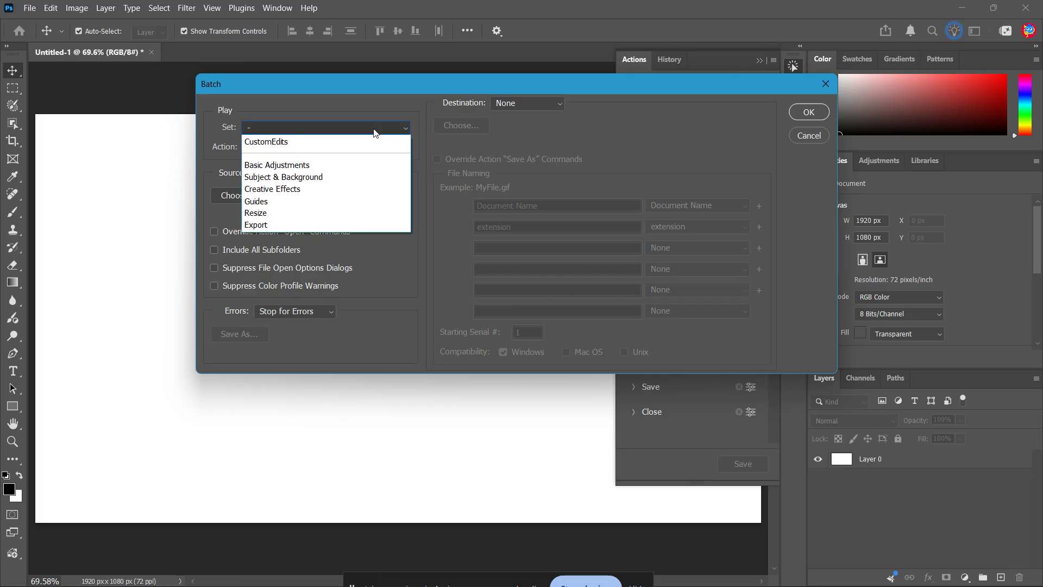
click(369, 129)
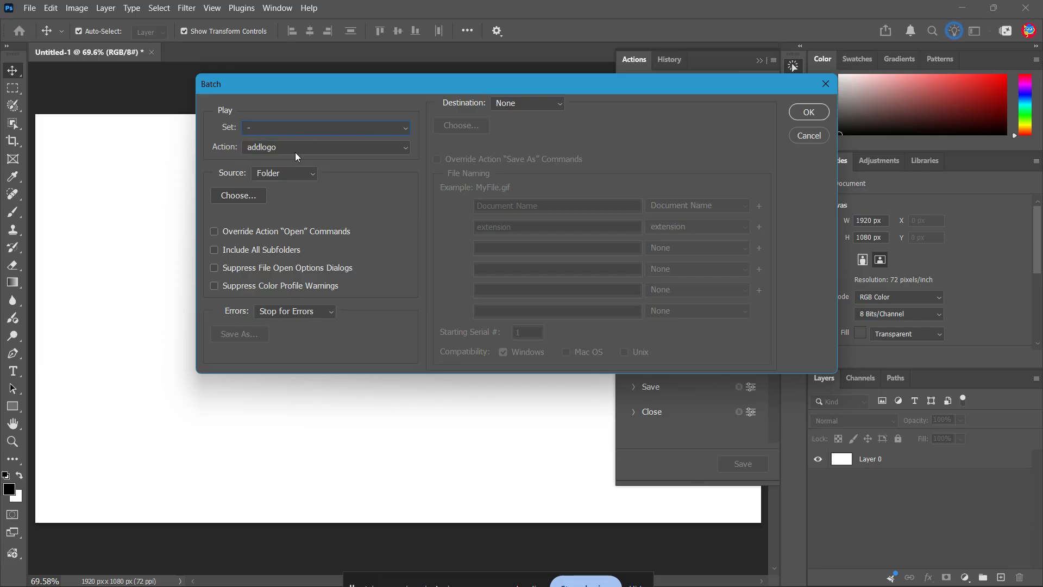
click(326, 148)
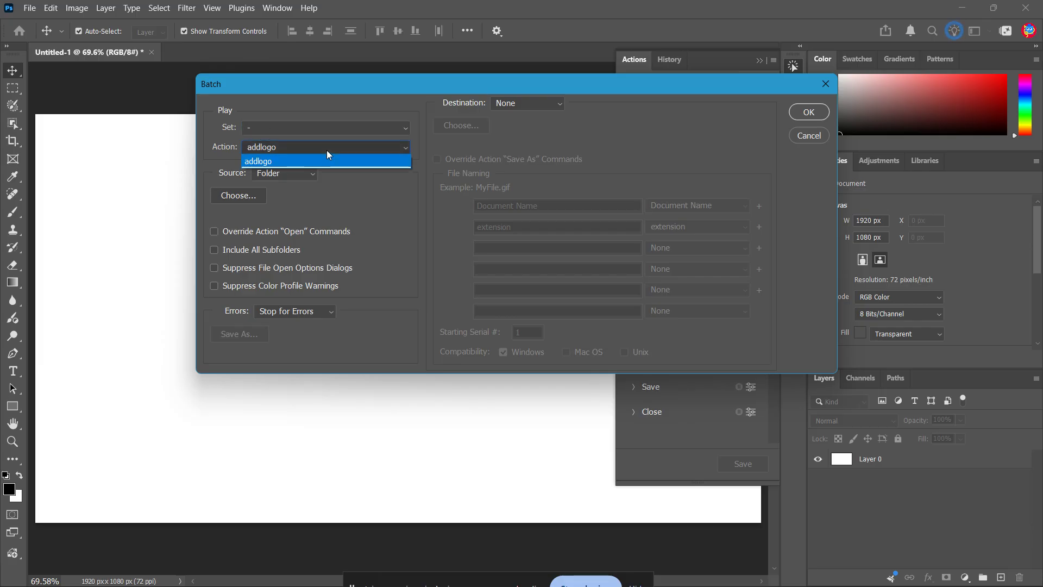
click(297, 158)
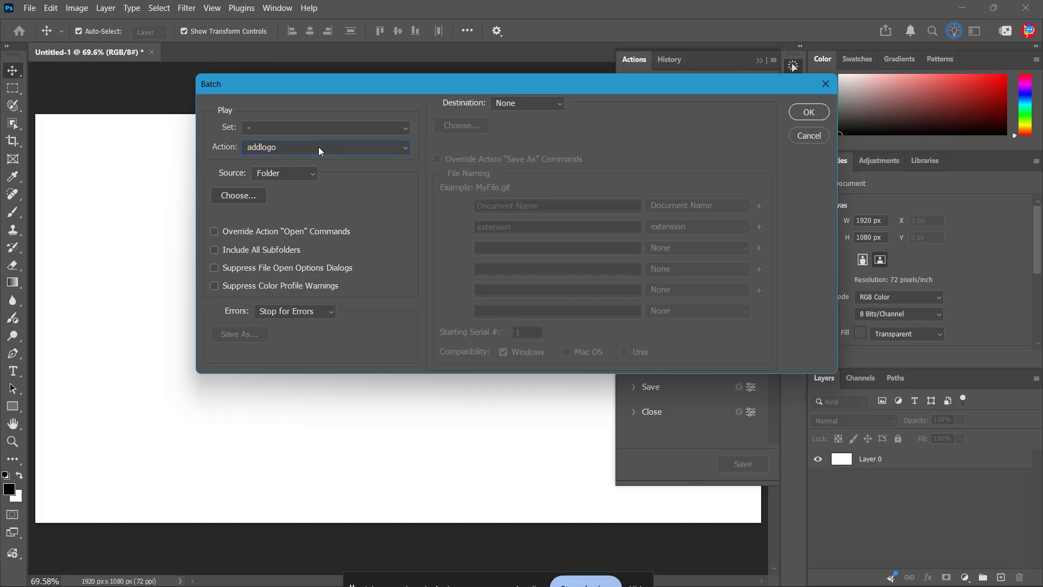
- Set the batch source to the source folder inside Music and enable Override Action "Open" Commands
click(311, 174)
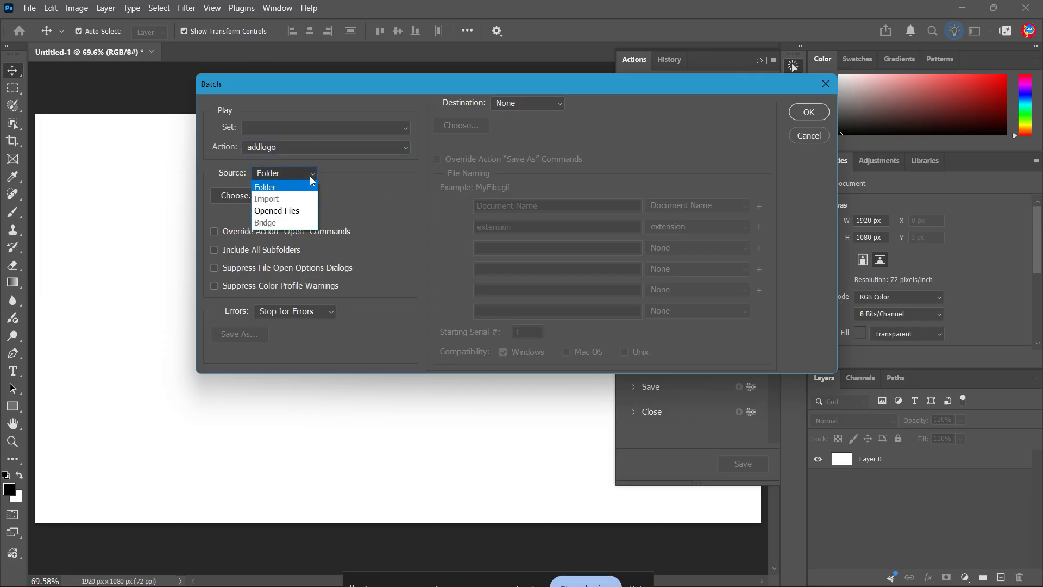
click(293, 184)
click(244, 196)
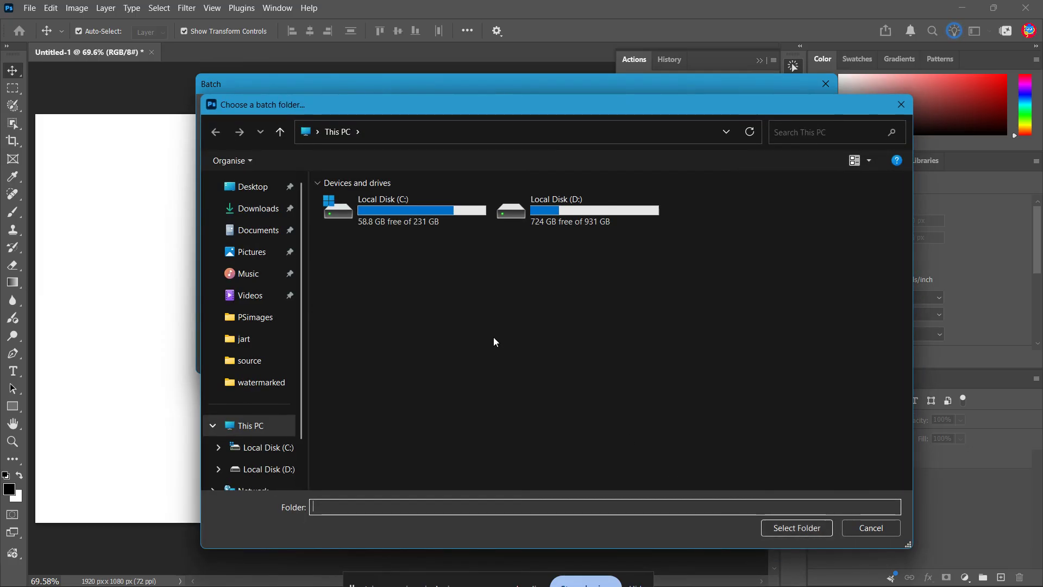
click(264, 277)
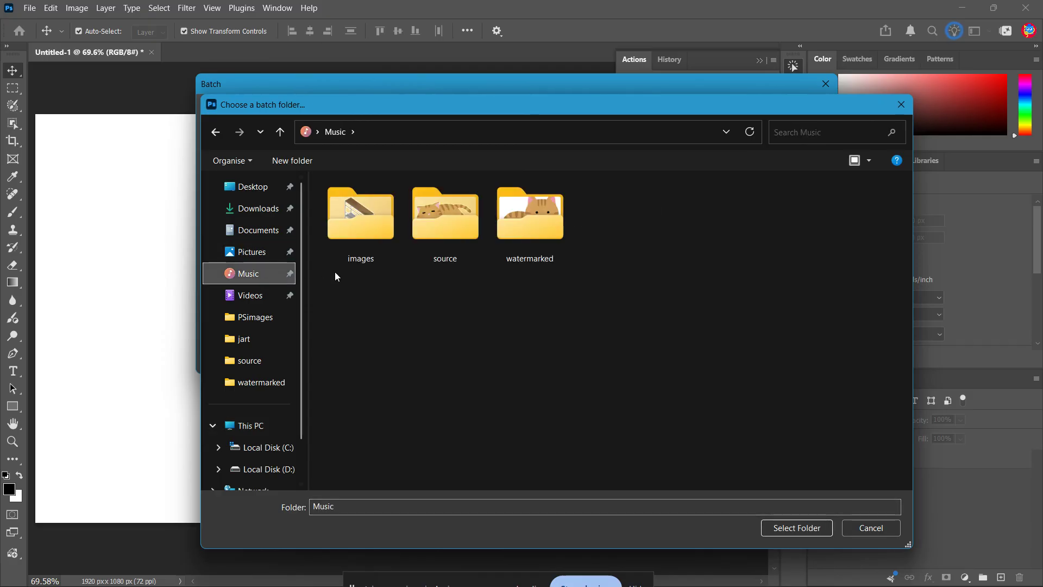
double_click(459, 237)
click(793, 528)
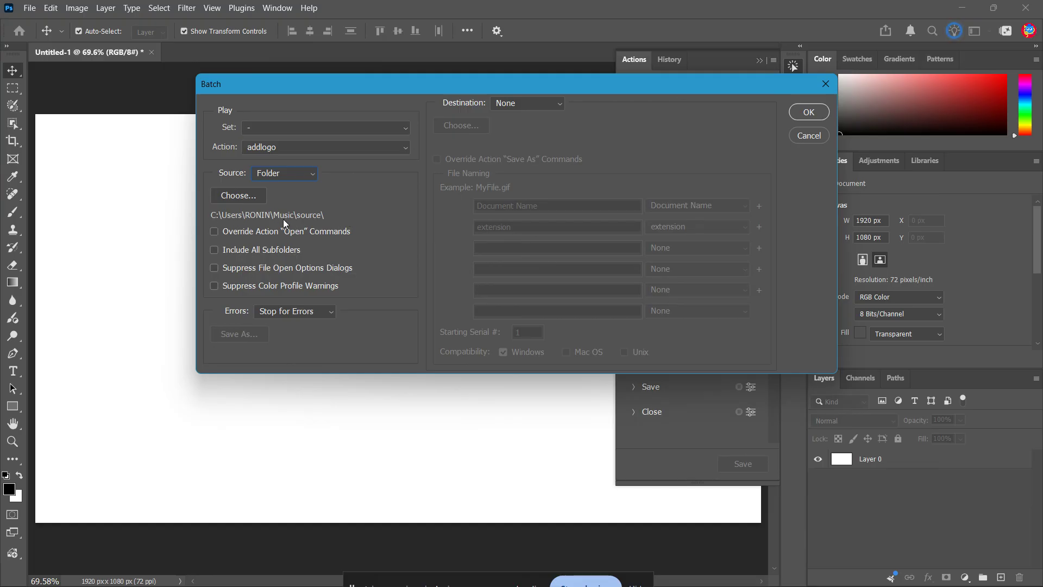
click(212, 233)
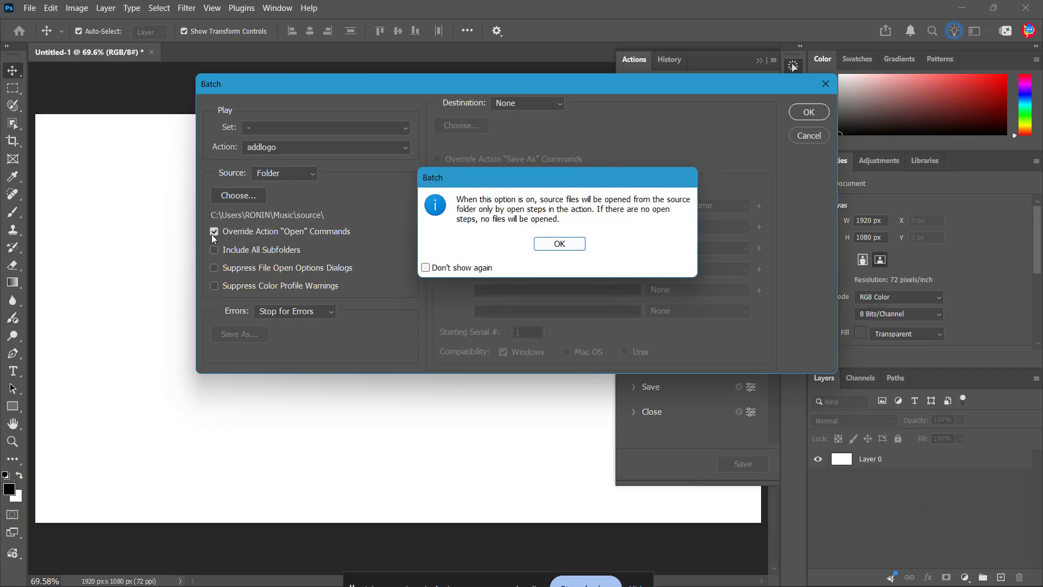
click(568, 244)
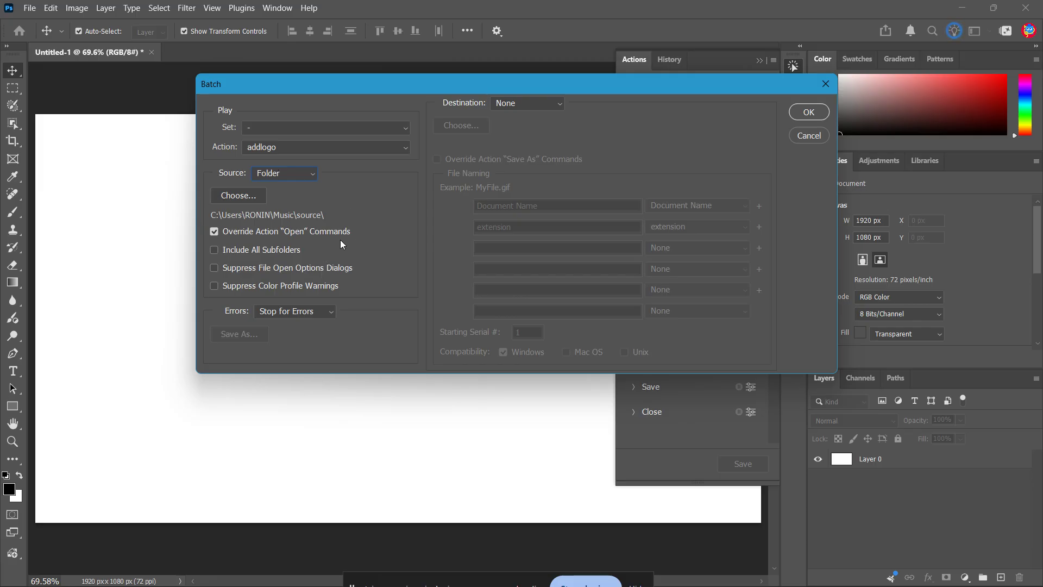
- Set the batch destination to the watermarked folder inside Music, enable Override Action "Save As" Commands, and run the batch
click(521, 103)
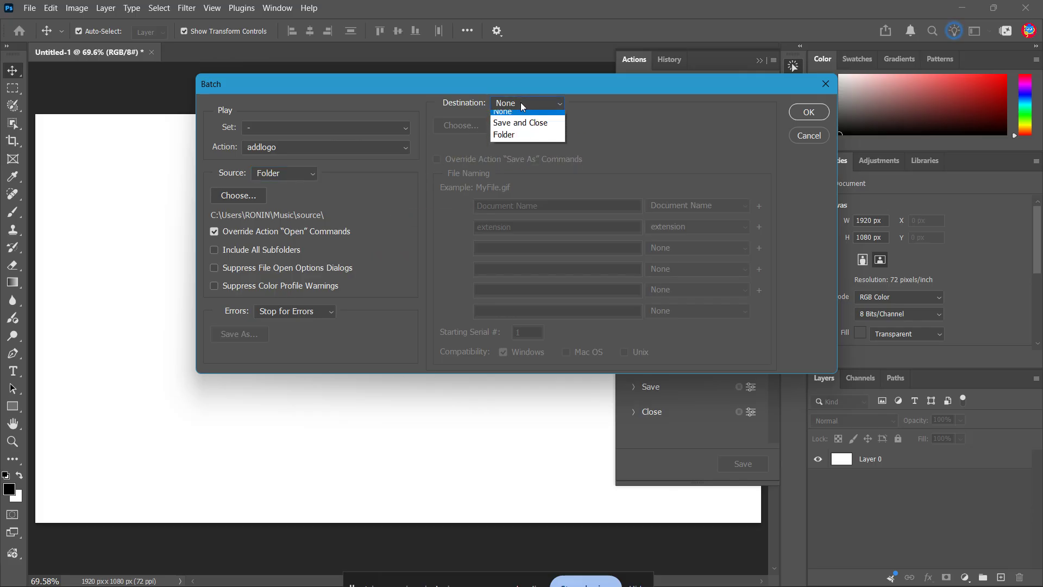
click(527, 142)
click(462, 125)
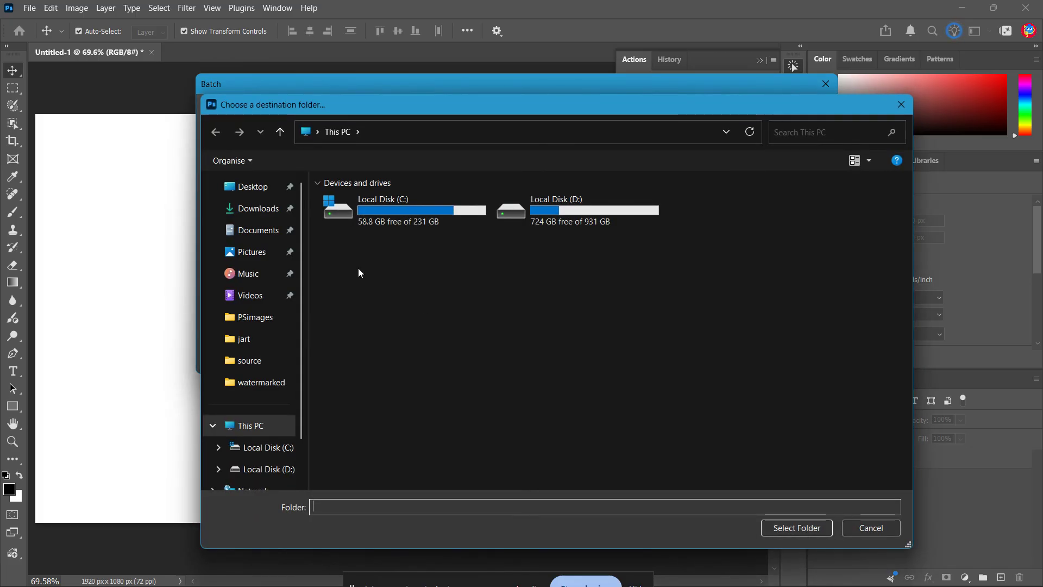
click(260, 277)
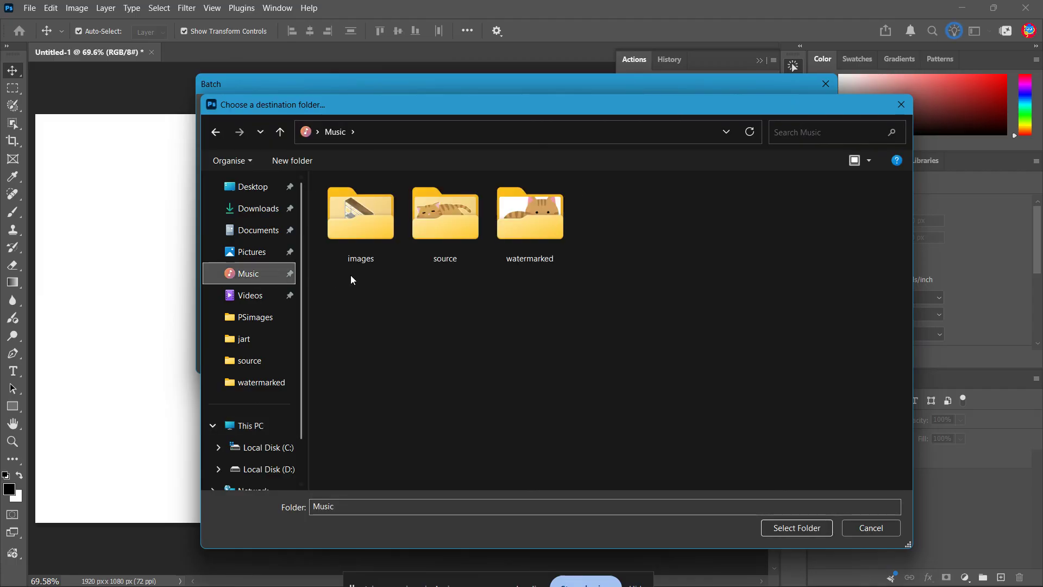
double_click(526, 260)
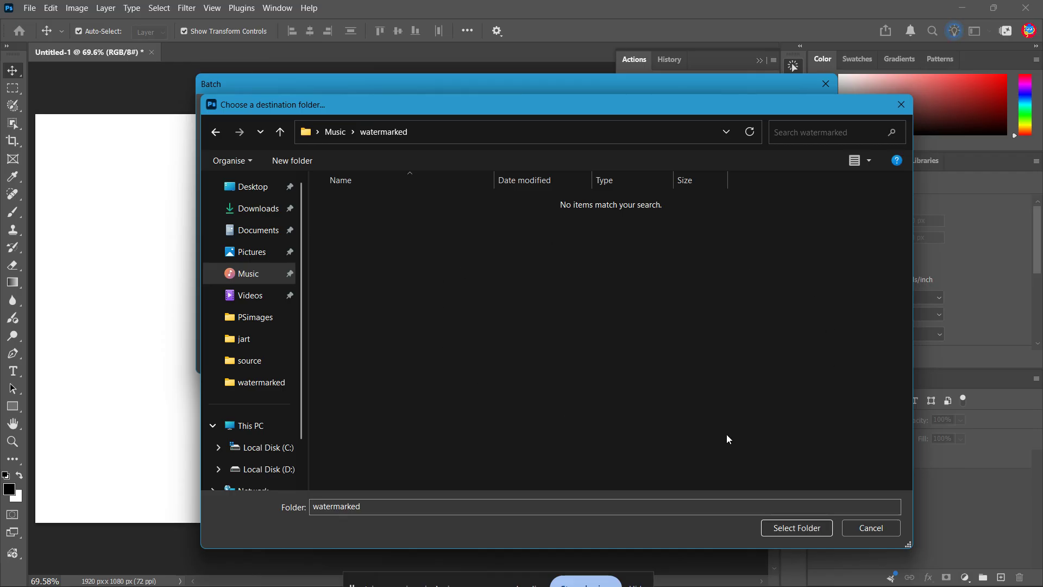
click(777, 524)
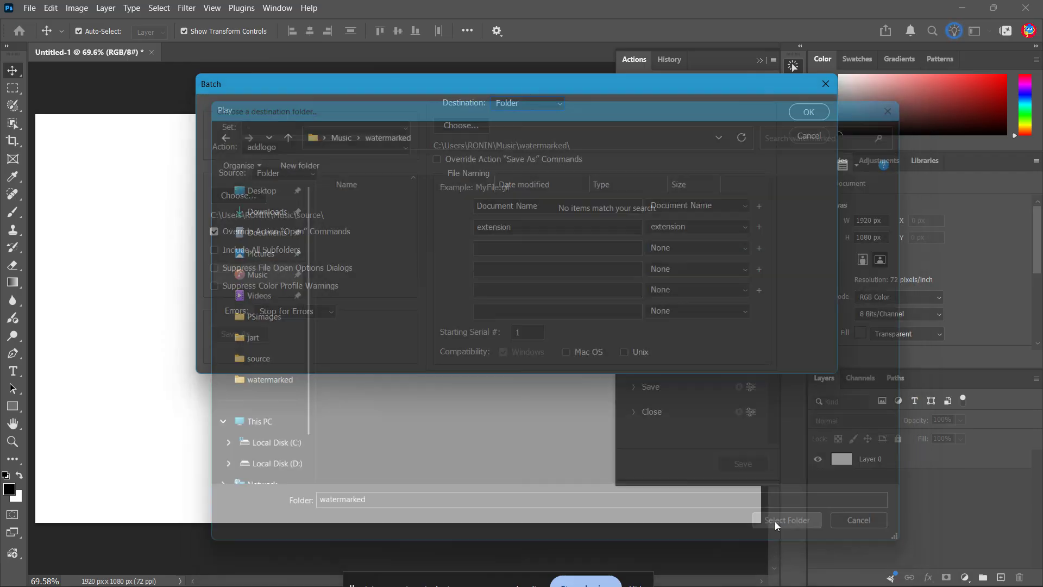
click(437, 159)
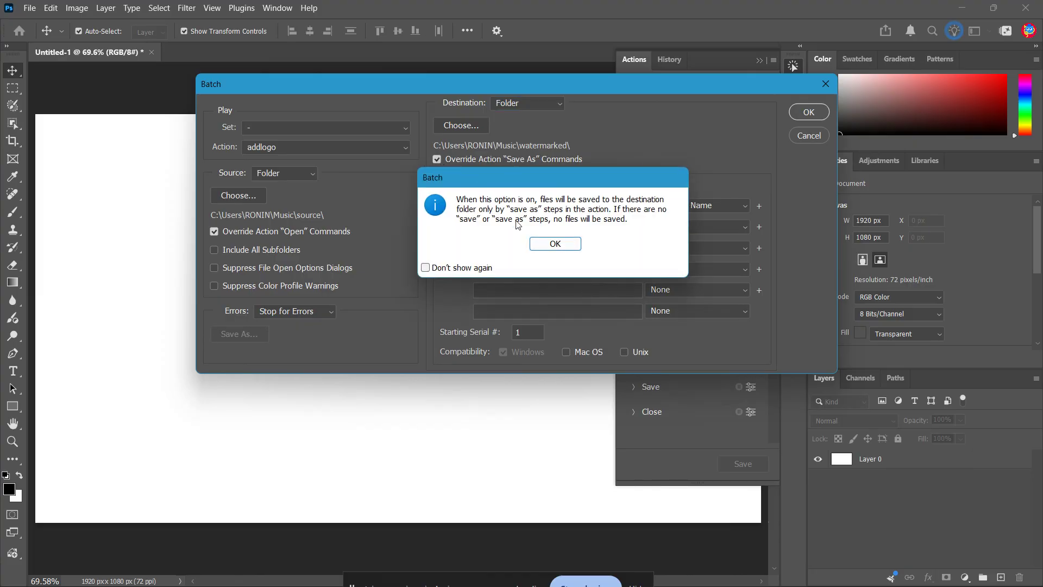
click(555, 244)
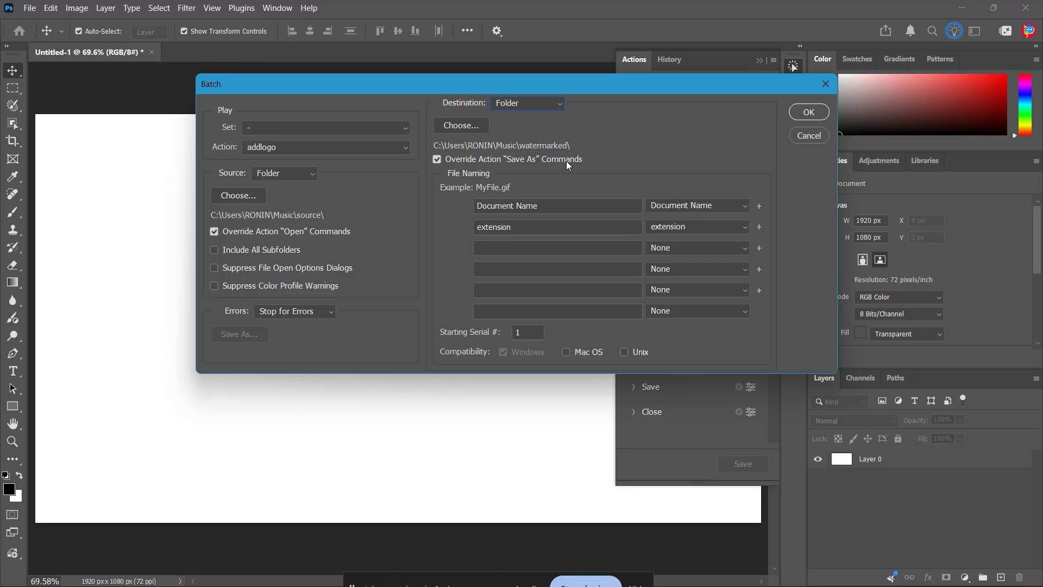
click(806, 113)
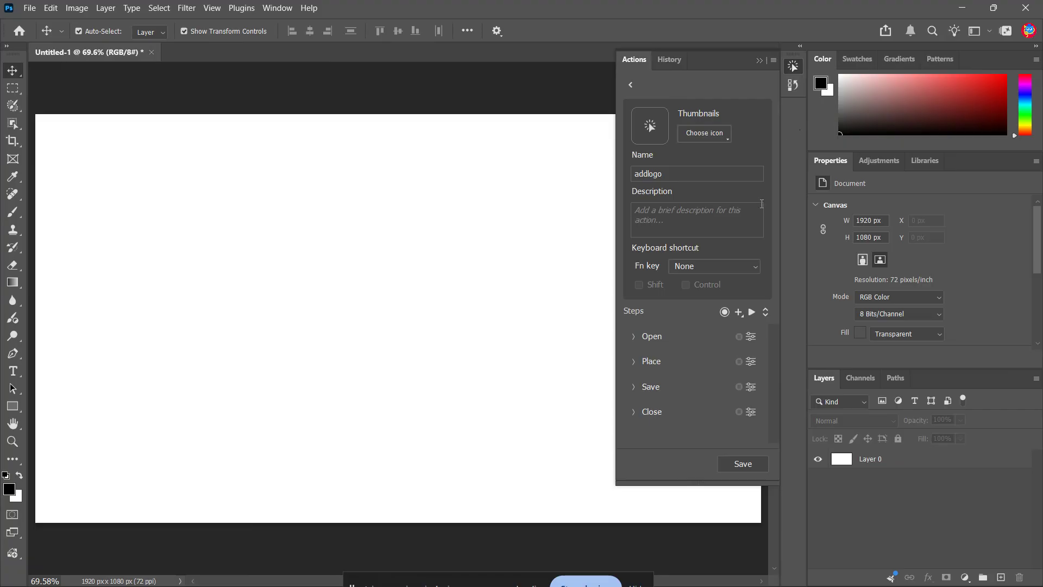
- Switch to File Explorer and open the watermarked folder inside Music
click(493, 572)
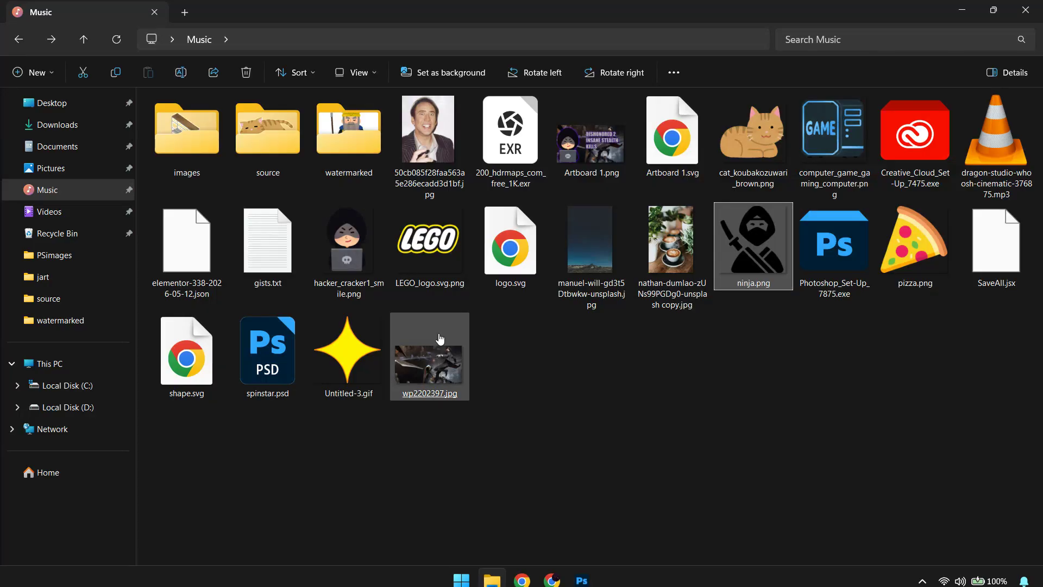
double_click(323, 156)
click(323, 156)
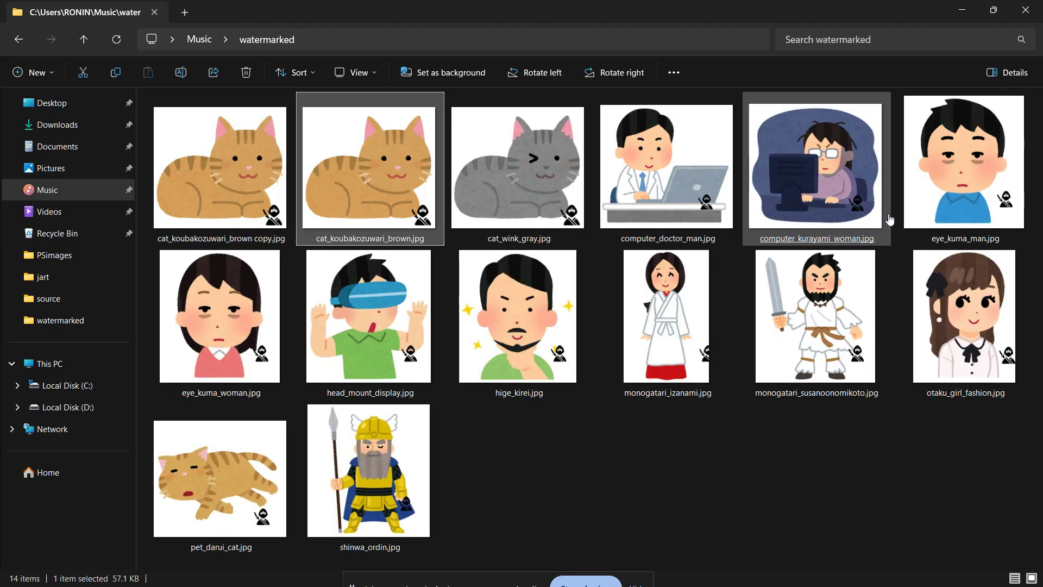
- Examine the logo on the batch-processed images, from cat_koubakozuwari_brown.jpg through shinwa_ordin.jpg, and return to the Music folder
double_click(364, 212)
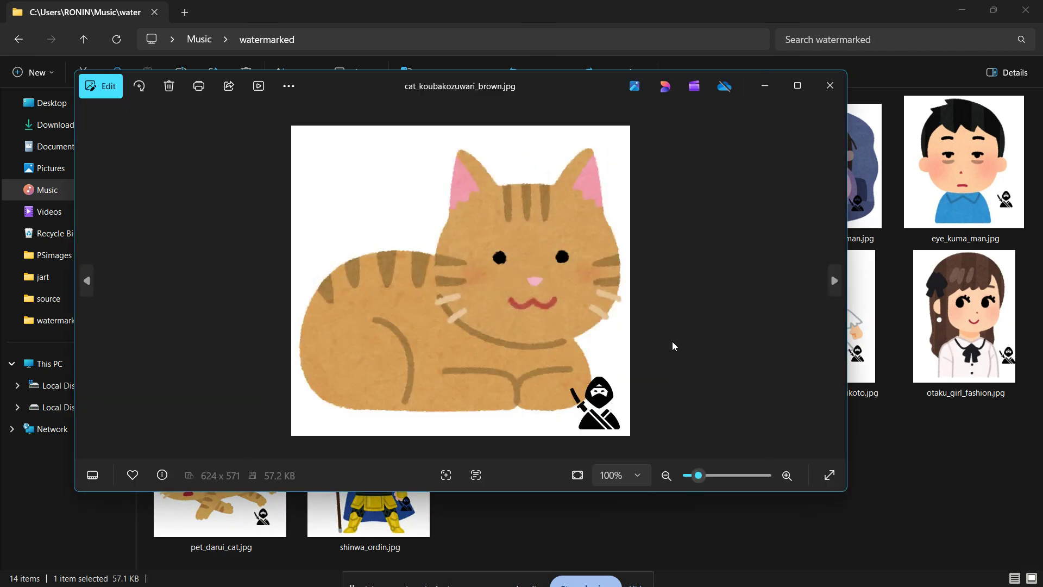
key(Right)
key(Right)
key(Right)
key(Right)
key(Right)
key(Right)
key(Right)
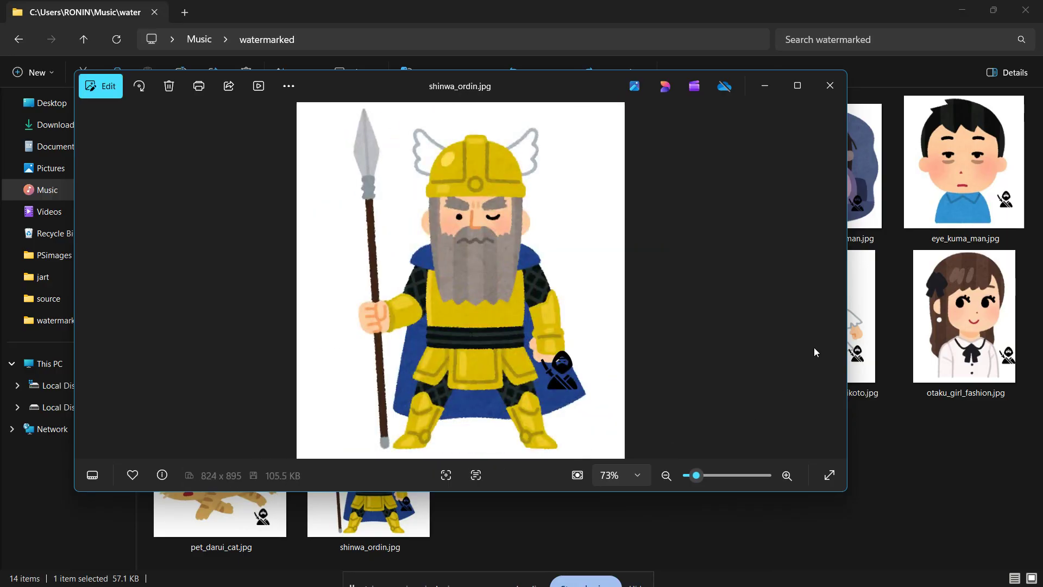
click(830, 85)
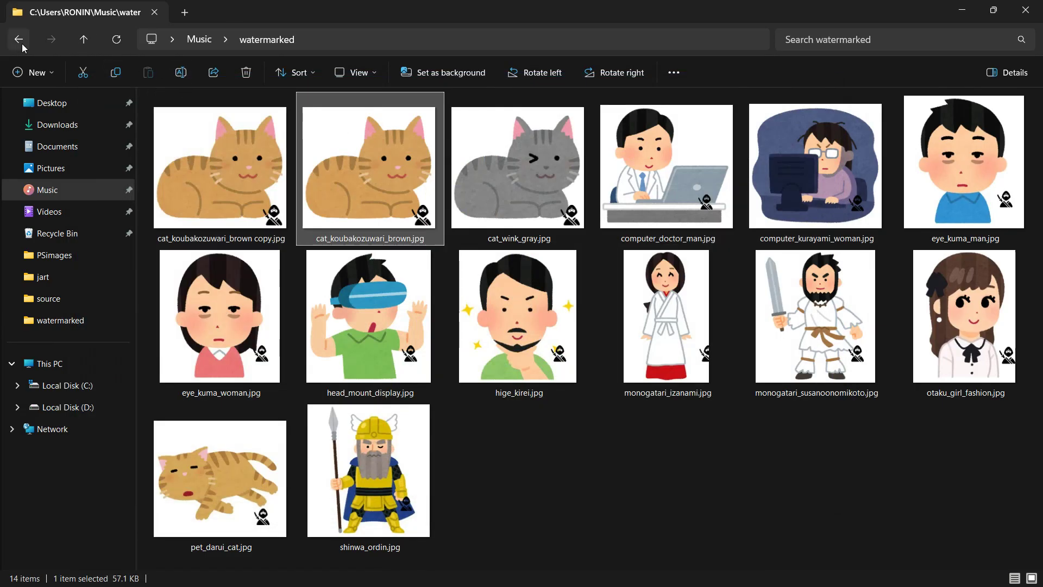
click(19, 40)
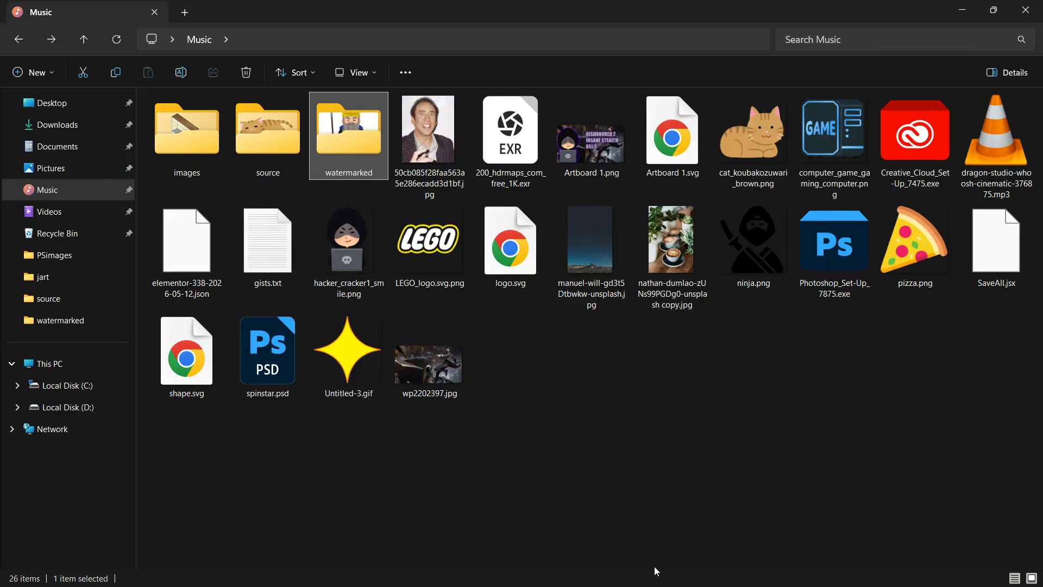
- Switch back to Photoshop and collapse the Actions panel
key(super)
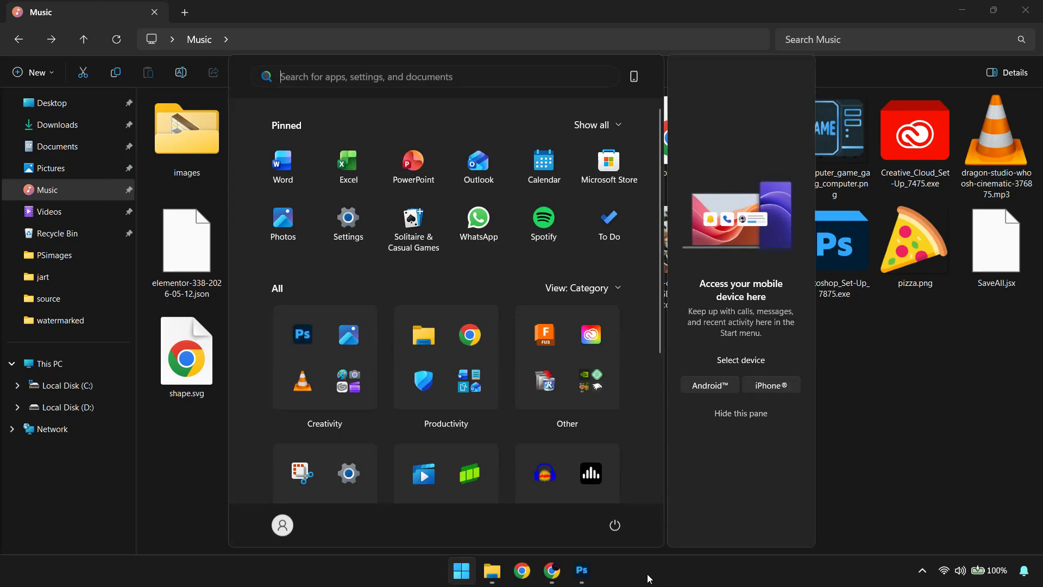
click(577, 578)
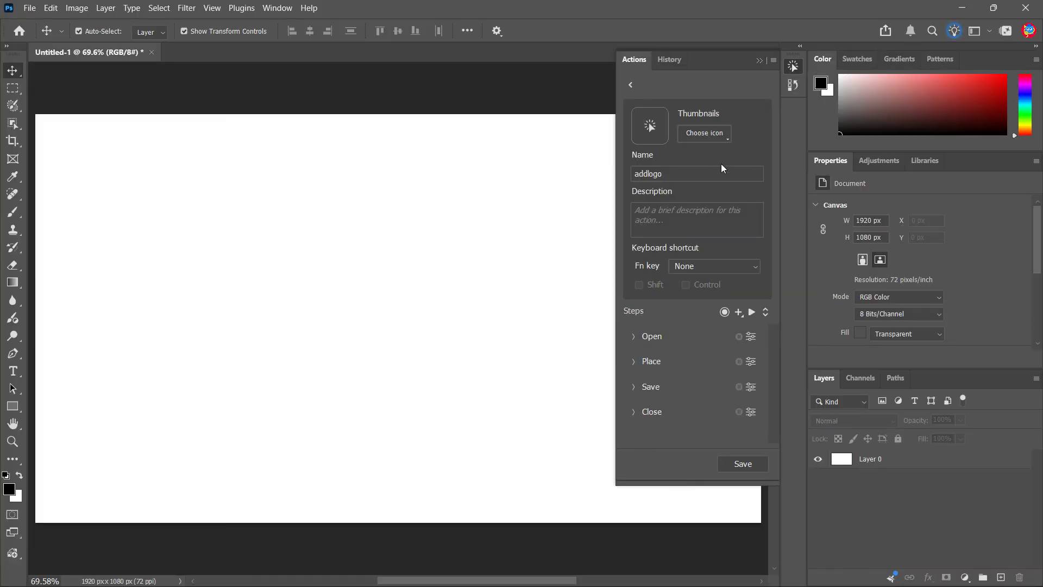
click(764, 59)
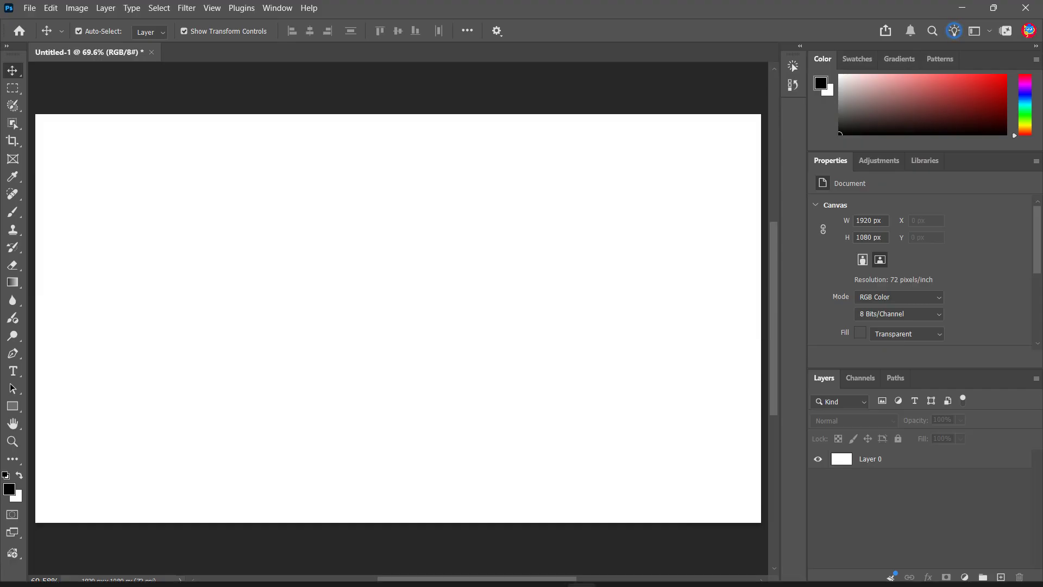
mouse_move(724, 584)
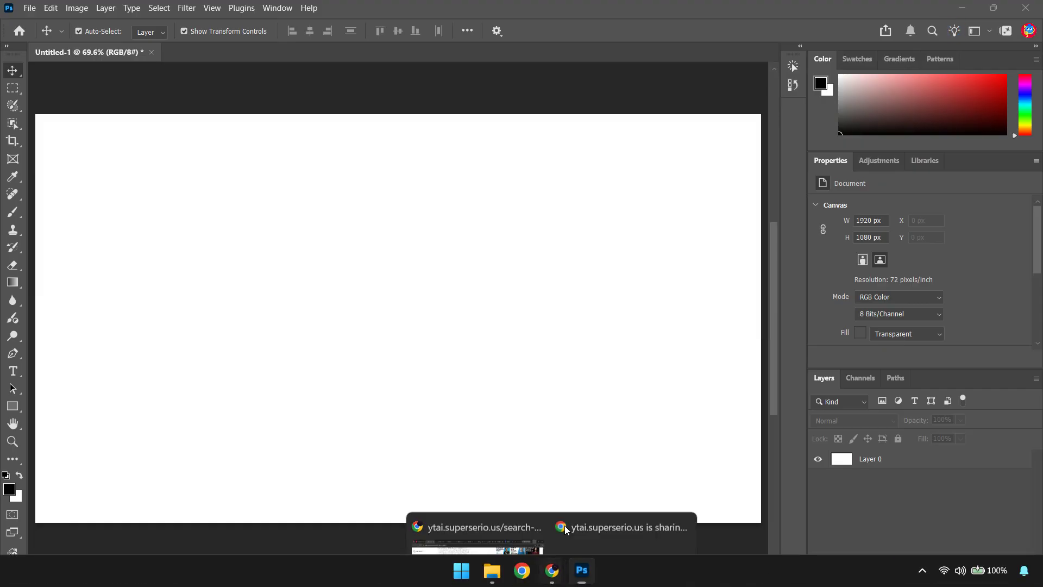